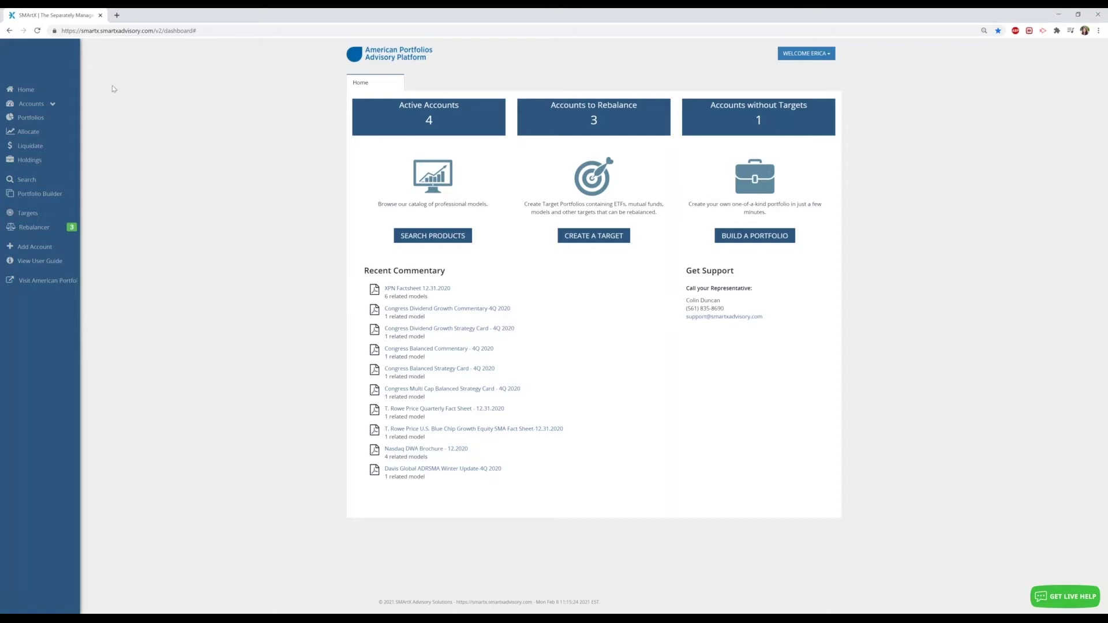
Open the list of targets and add a new target
{"action": "left_click", "coordinate": [49, 104]}
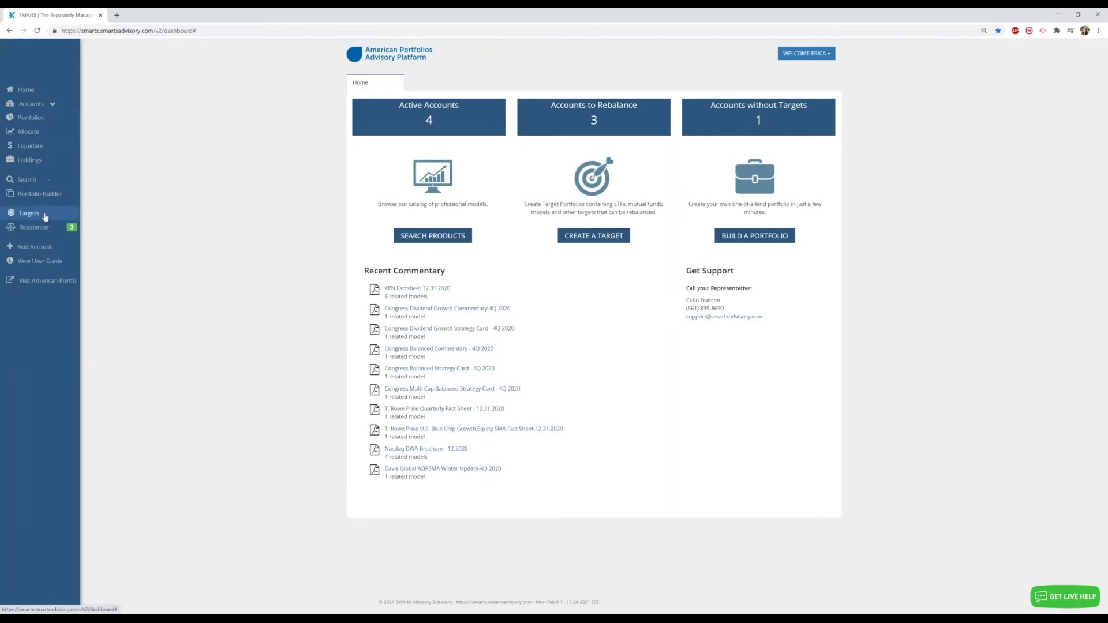
{"action": "left_click", "coordinate": [45, 216]}
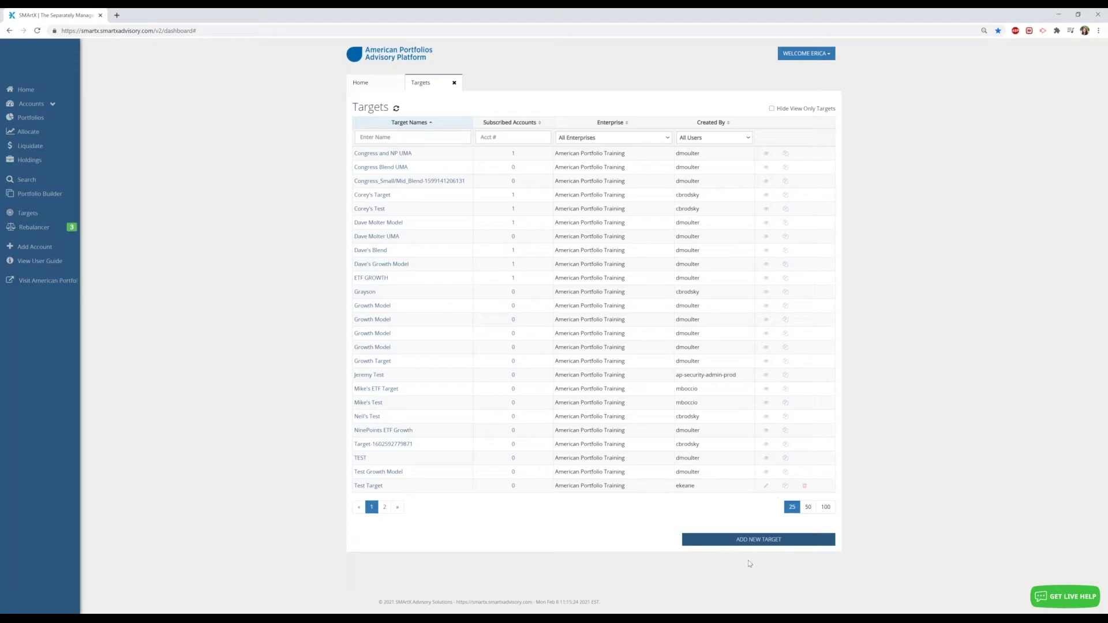
{"action": "left_click", "coordinate": [725, 540]}
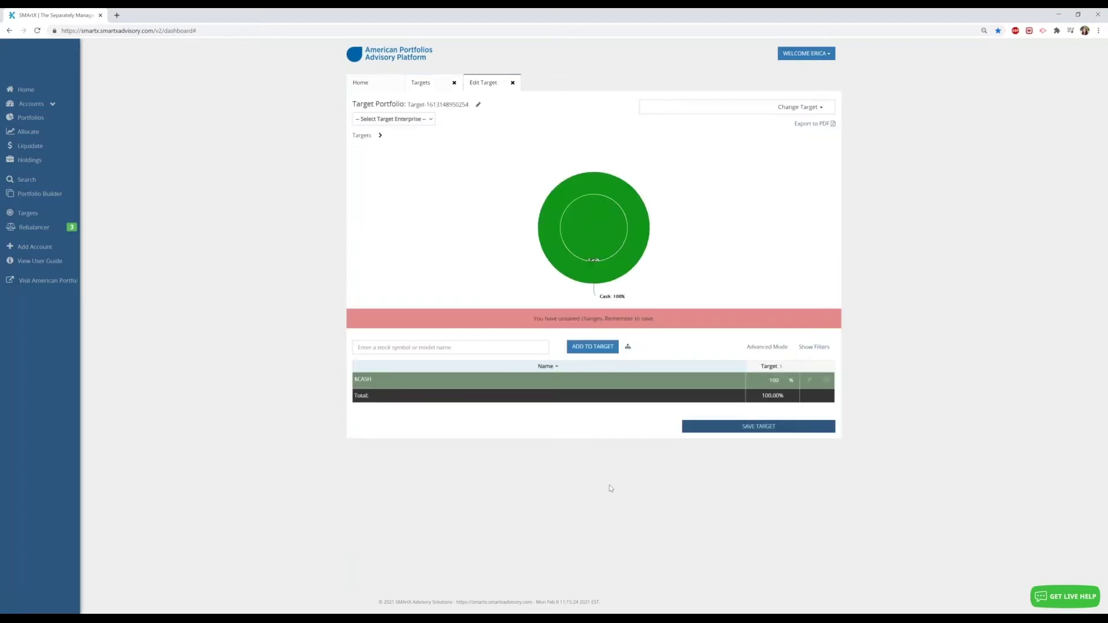
Rename the new target portfolio as AP Test and save the name
{"action": "left_click", "coordinate": [479, 107]}
{"action": "left_click_drag", "start_coordinate": [439, 107], "coordinate": [338, 109]}
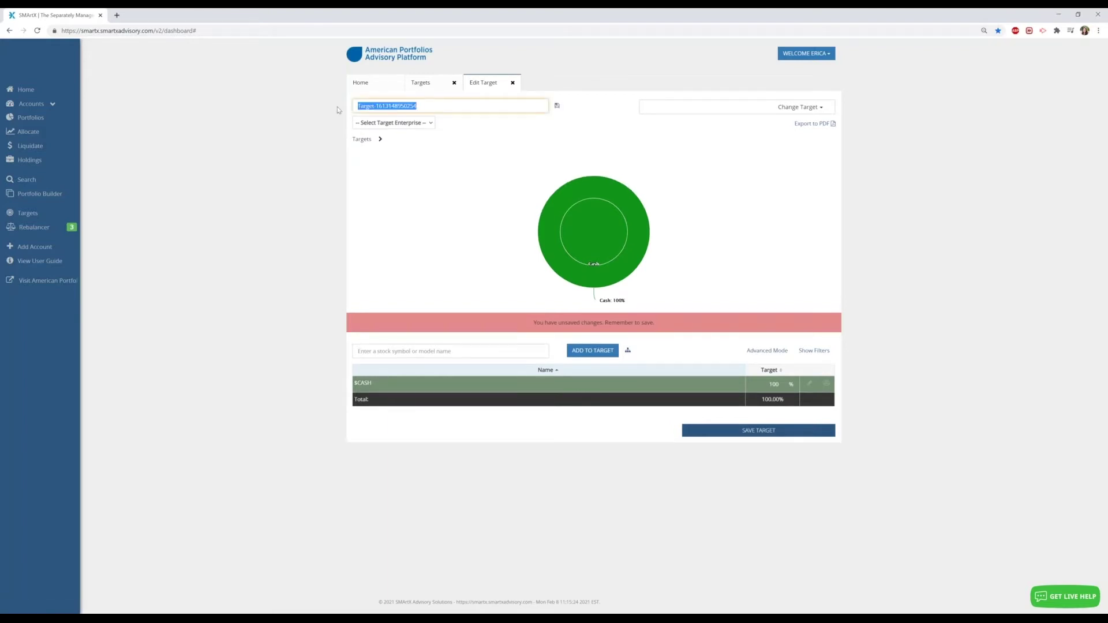
{"action": "type", "text": "AP Test"}
{"action": "left_click", "coordinate": [558, 108]}
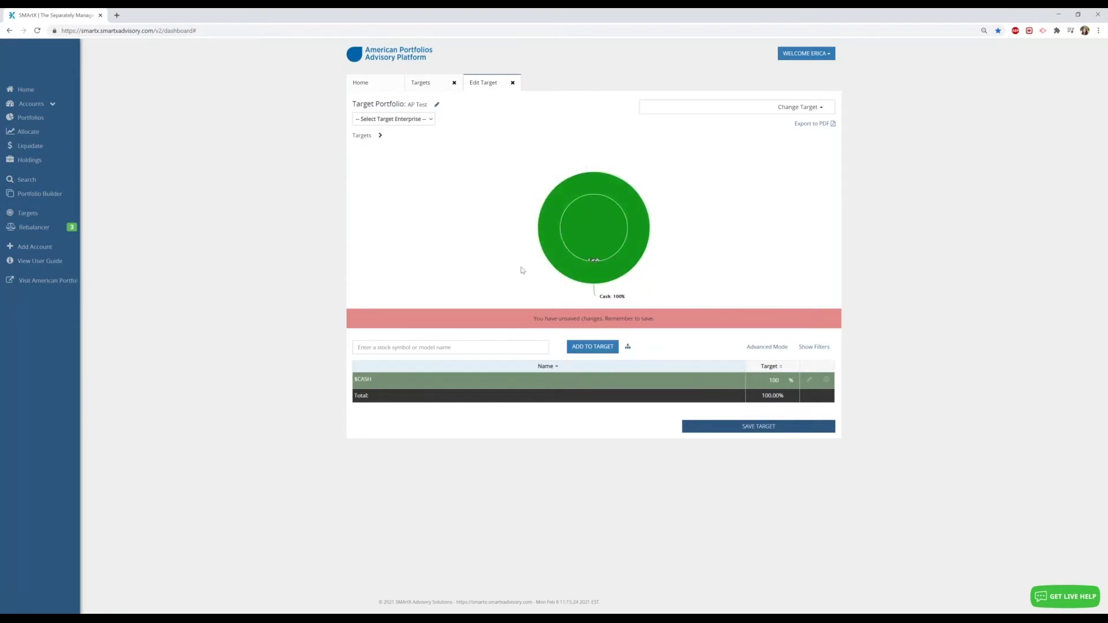
Add the equities SPY and AAPL (Apple, Inc.) to the AP Test target
{"action": "left_click", "coordinate": [441, 348]}
{"action": "type", "text": "Spy"}
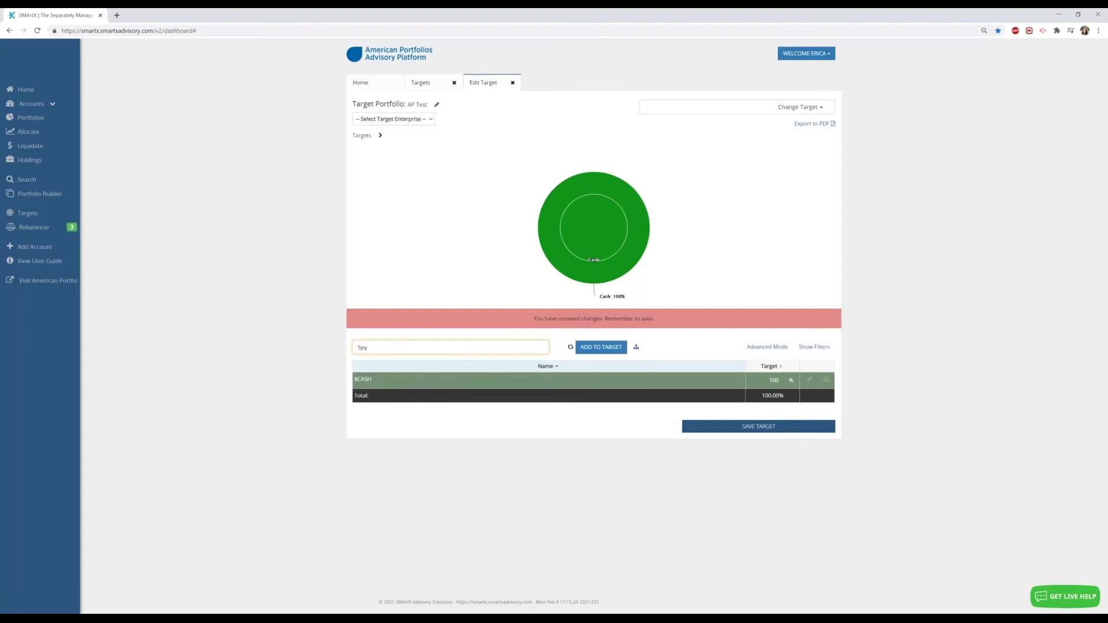
{"action": "left_click", "coordinate": [506, 369]}
{"action": "key", "text": "Return"}
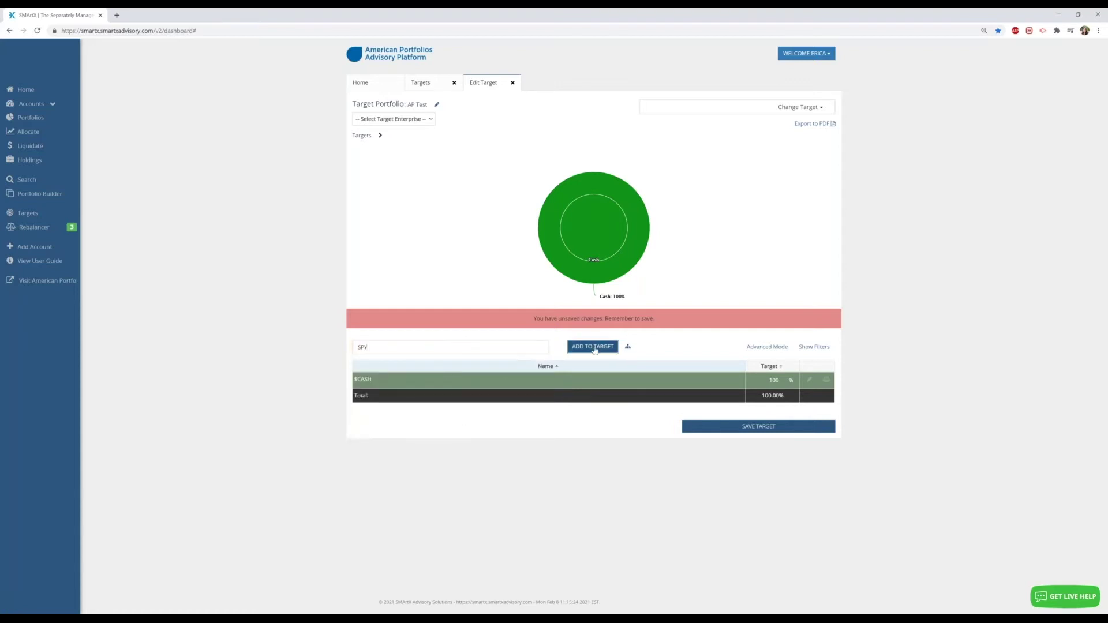
{"action": "left_click", "coordinate": [477, 348]}
{"action": "type", "text": "aapl"}
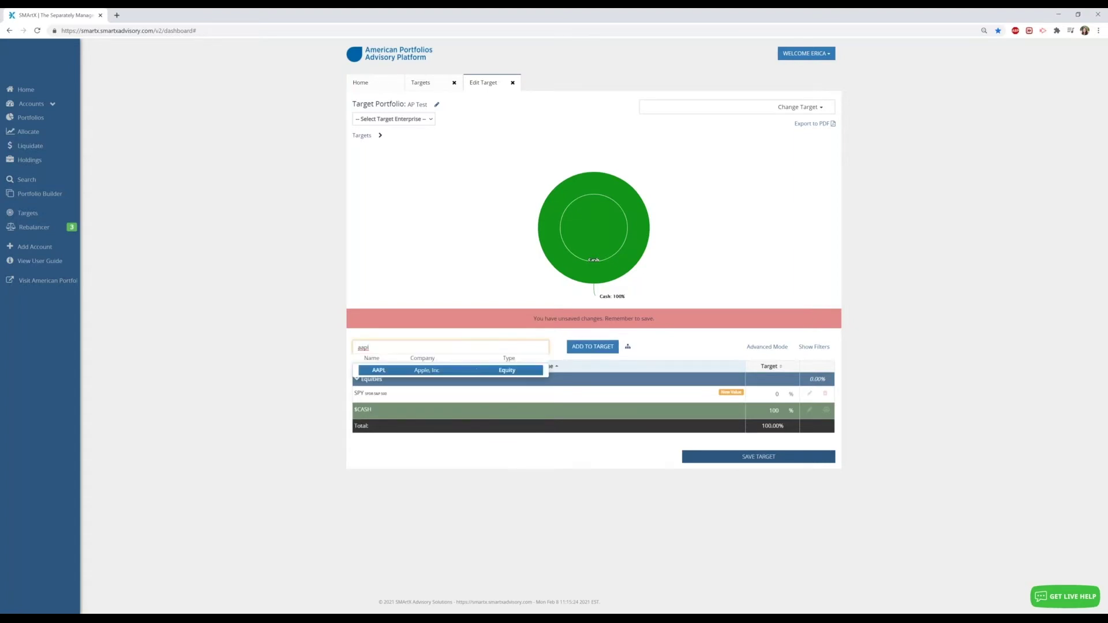
{"action": "left_click", "coordinate": [477, 370]}
{"action": "left_click", "coordinate": [588, 349]}
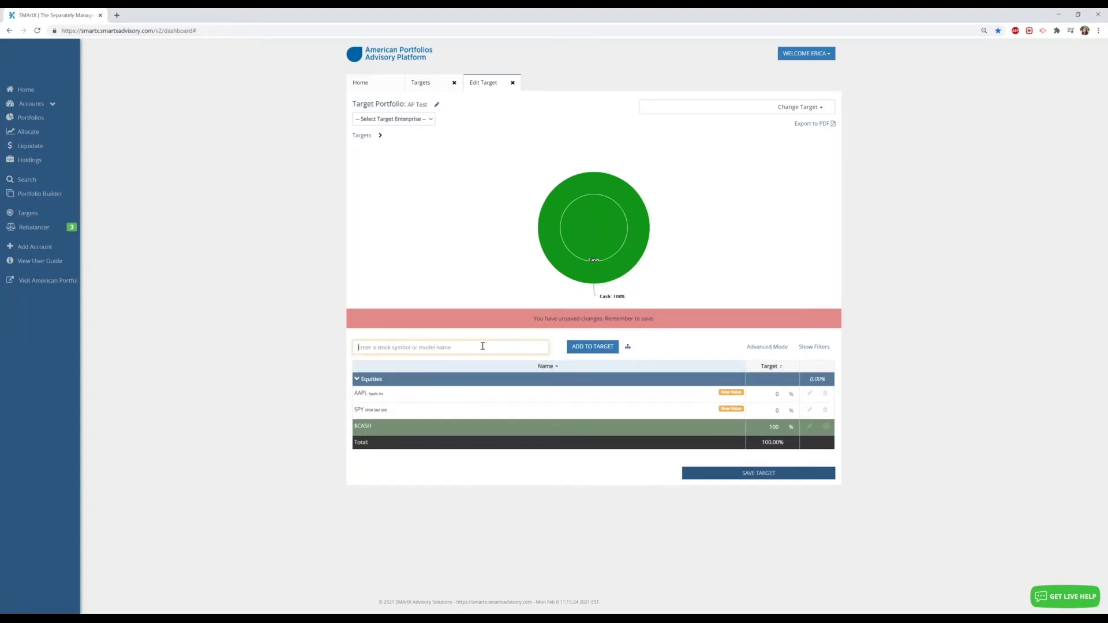
Add the mutual fund GFAFX and the model Nine Points MF Growth & Income to the target
{"action": "left_click", "coordinate": [483, 346]}
{"action": "type", "text": "gfafx"}
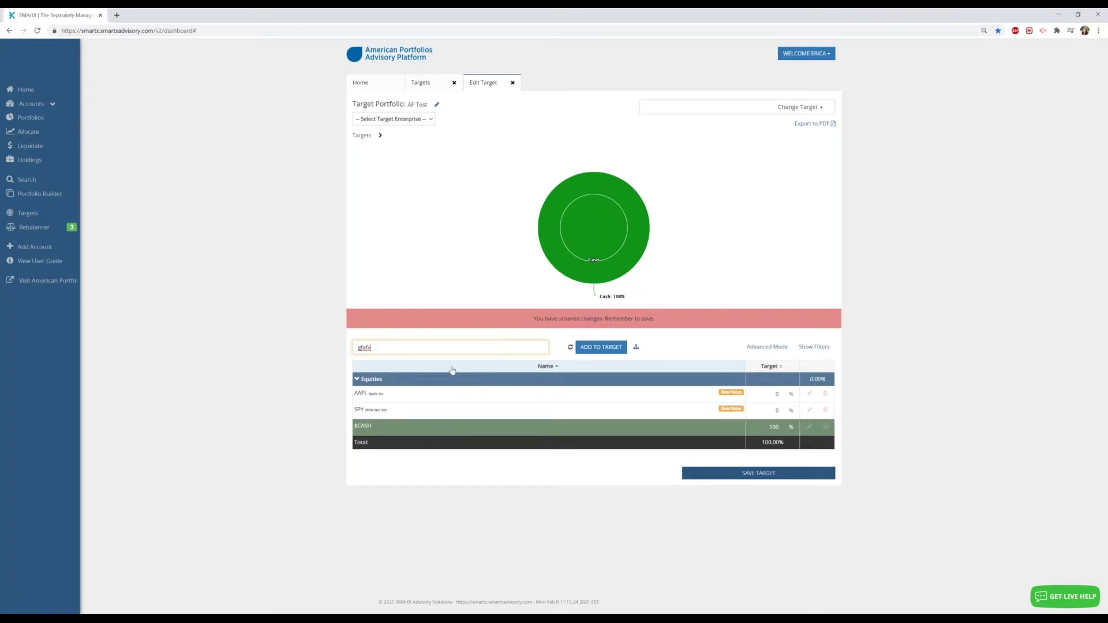
{"action": "left_click", "coordinate": [427, 375]}
{"action": "key", "text": "Return"}
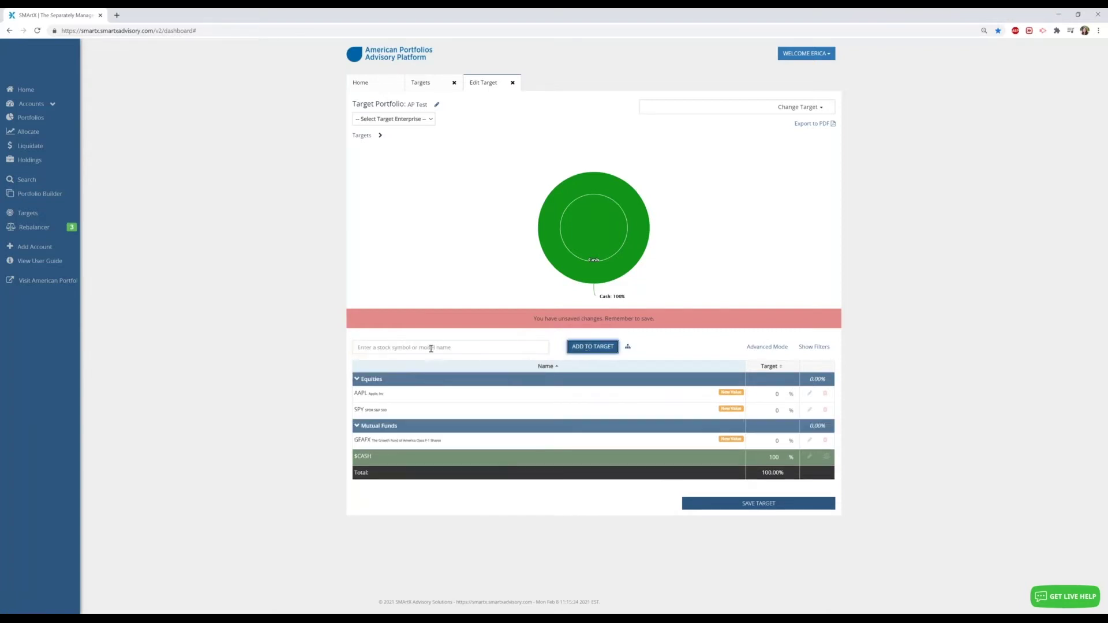
{"action": "type", "text": "nine"}
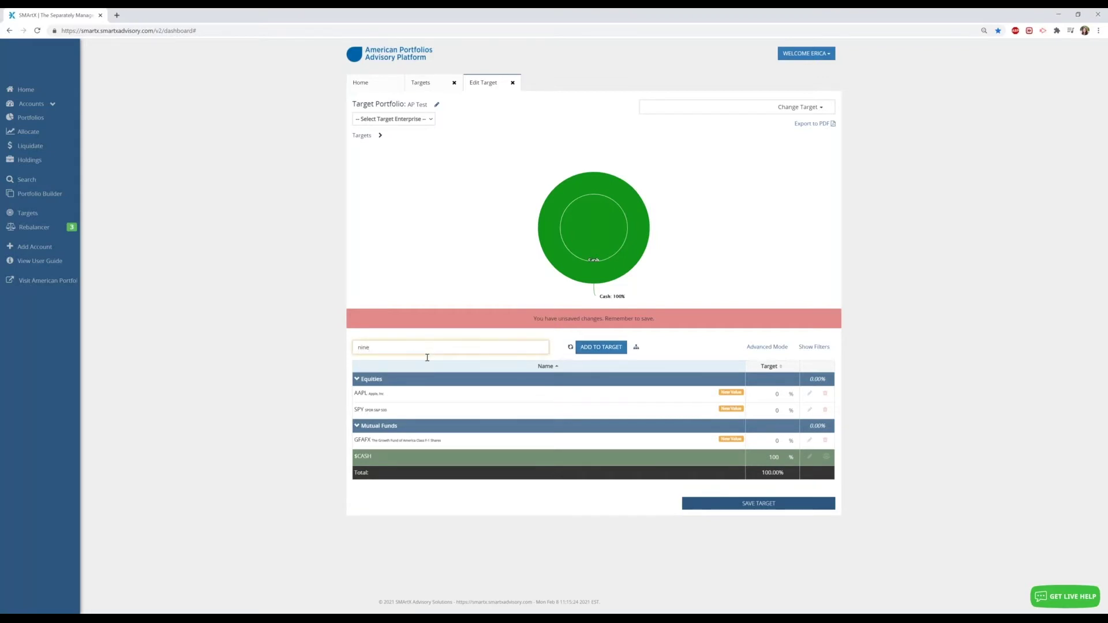
{"action": "left_click", "coordinate": [416, 381]}
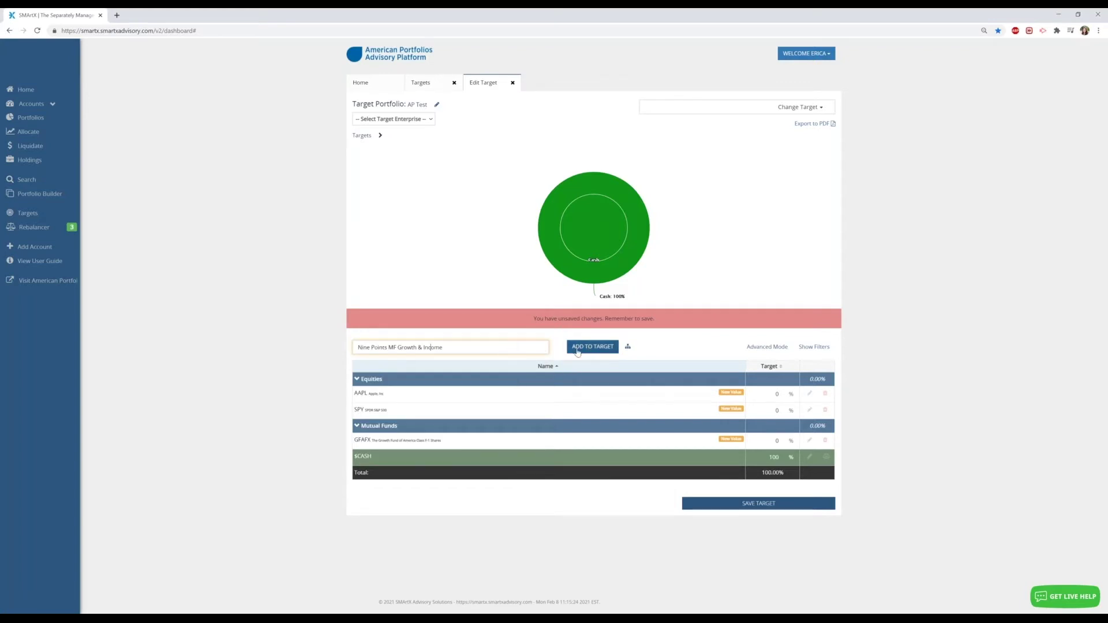
{"action": "left_click", "coordinate": [580, 350]}
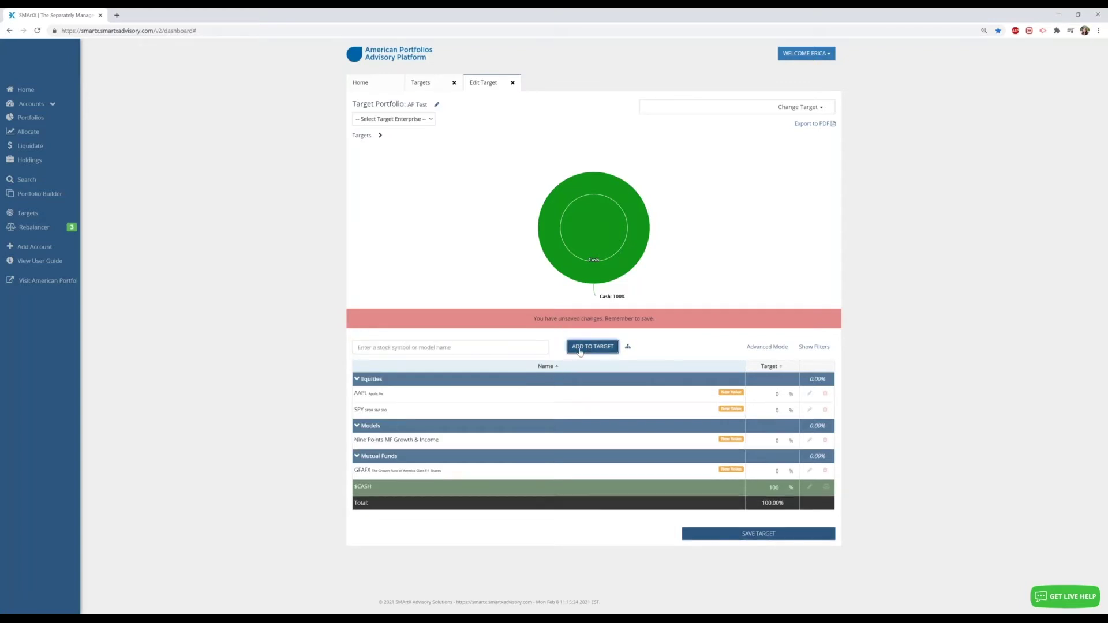
{"action": "left_click", "coordinate": [435, 347]}
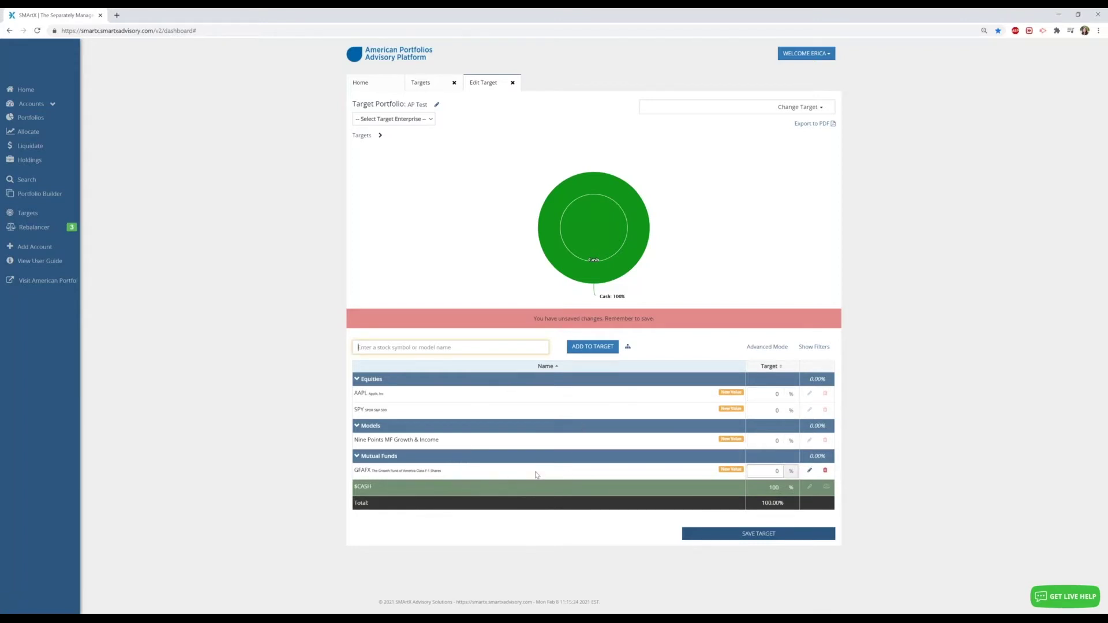
Add the existing target whose name combines a colleague's first name with "Target" as a sub-target of AP Test at 25 percent
{"action": "left_click", "coordinate": [629, 350]}
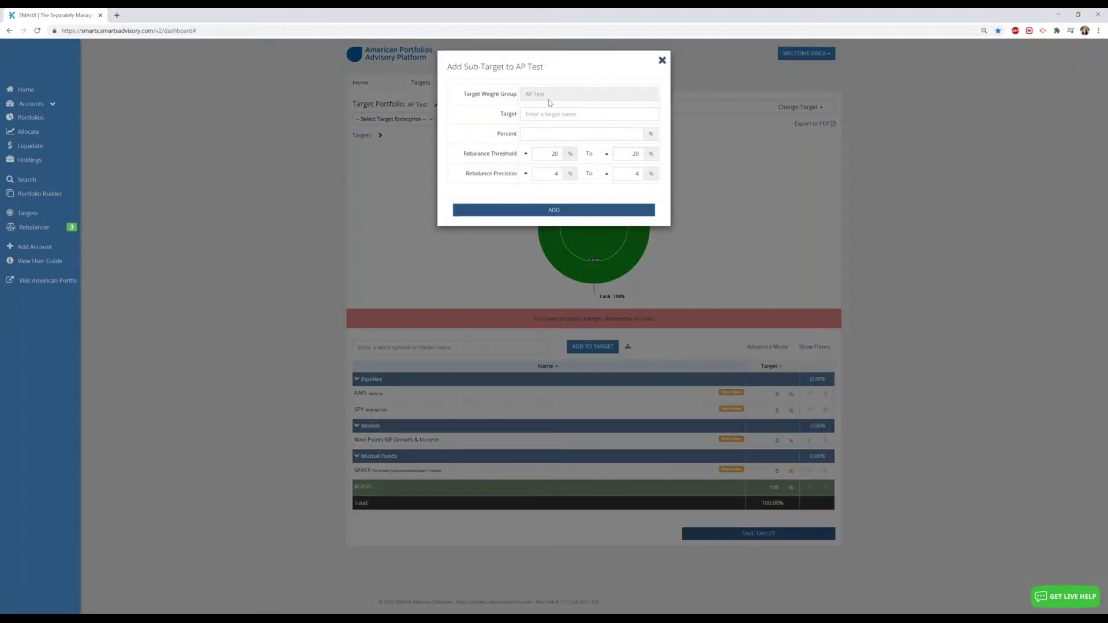
{"action": "left_click", "coordinate": [547, 115]}
{"action": "type", "text": "corey"}
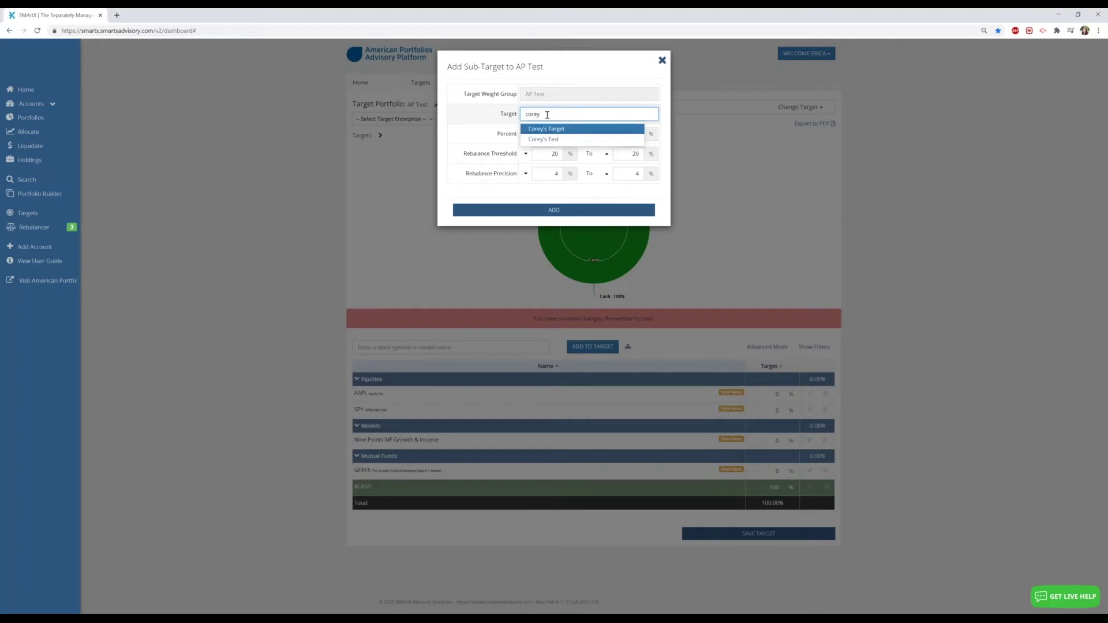
{"action": "left_click", "coordinate": [550, 128]}
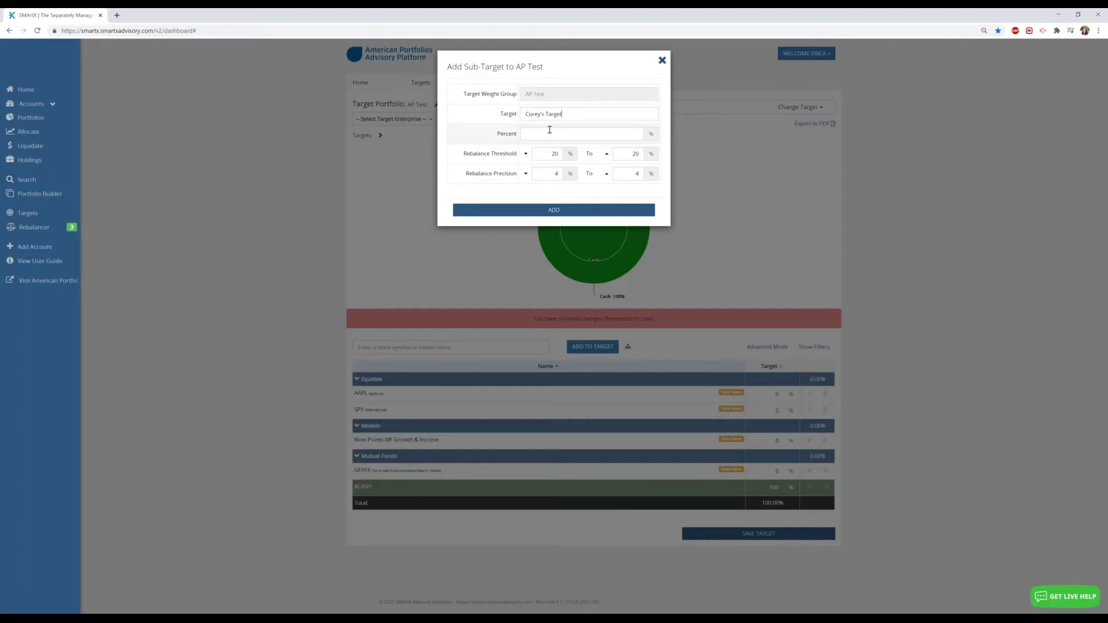
{"action": "left_click", "coordinate": [551, 136]}
{"action": "left_click", "coordinate": [563, 211]}
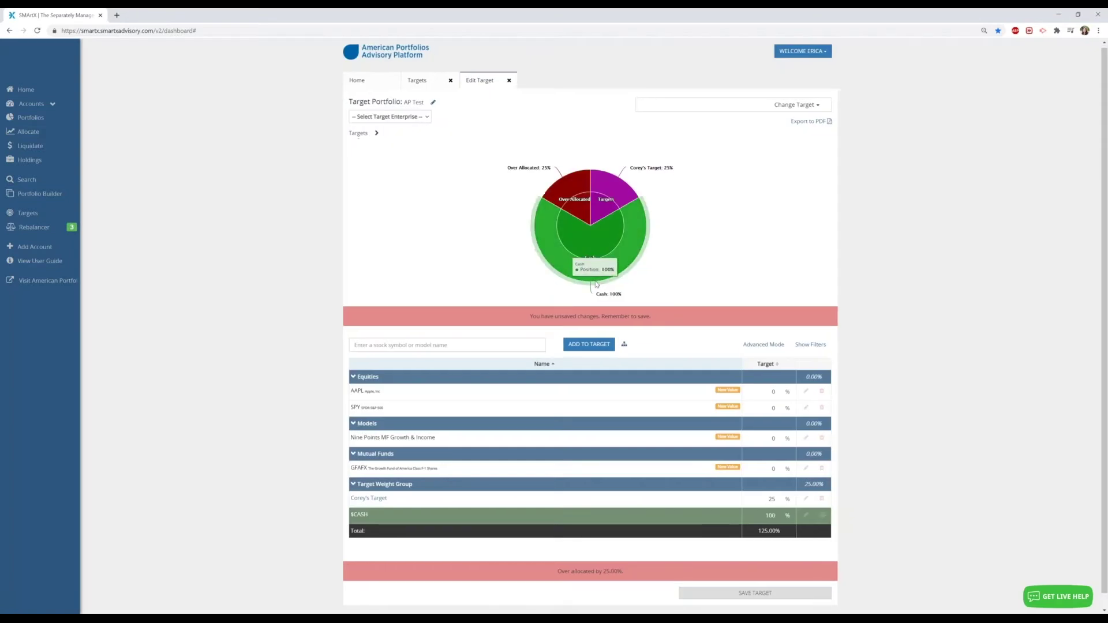
Set the target allocation of AAPL to 10 percent and of SPY to 15 percent
{"action": "scroll", "coordinate": [596, 284], "scroll_direction": "down", "scroll_amount": 1}
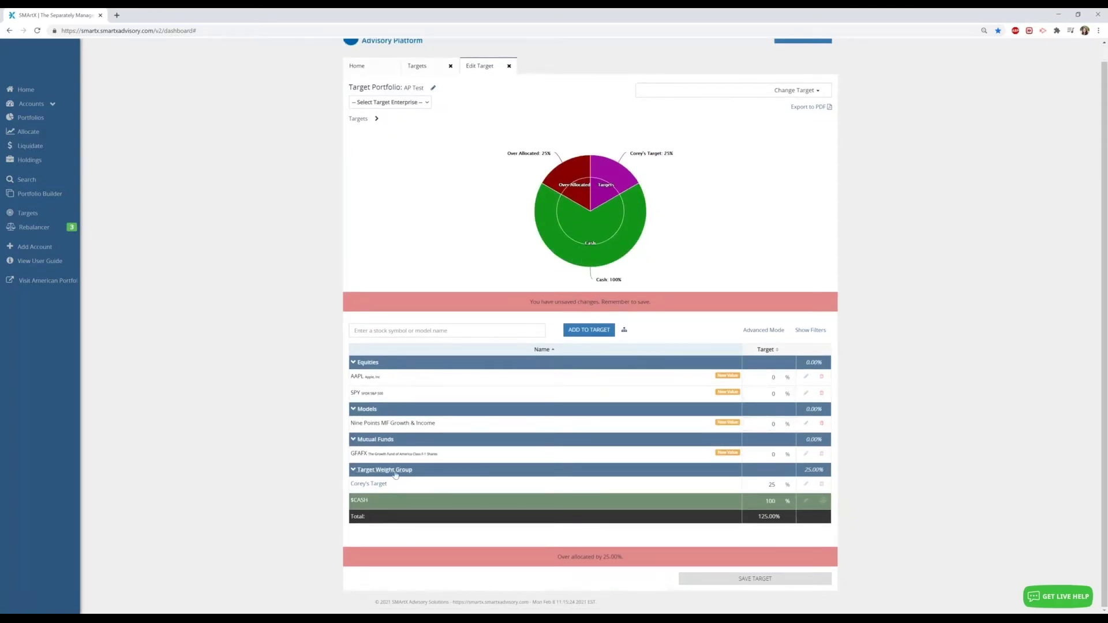
{"action": "left_click_drag", "start_coordinate": [773, 377], "coordinate": [780, 375]}
{"action": "type", "text": "10"}
{"action": "left_click_drag", "start_coordinate": [770, 393], "coordinate": [774, 393]}
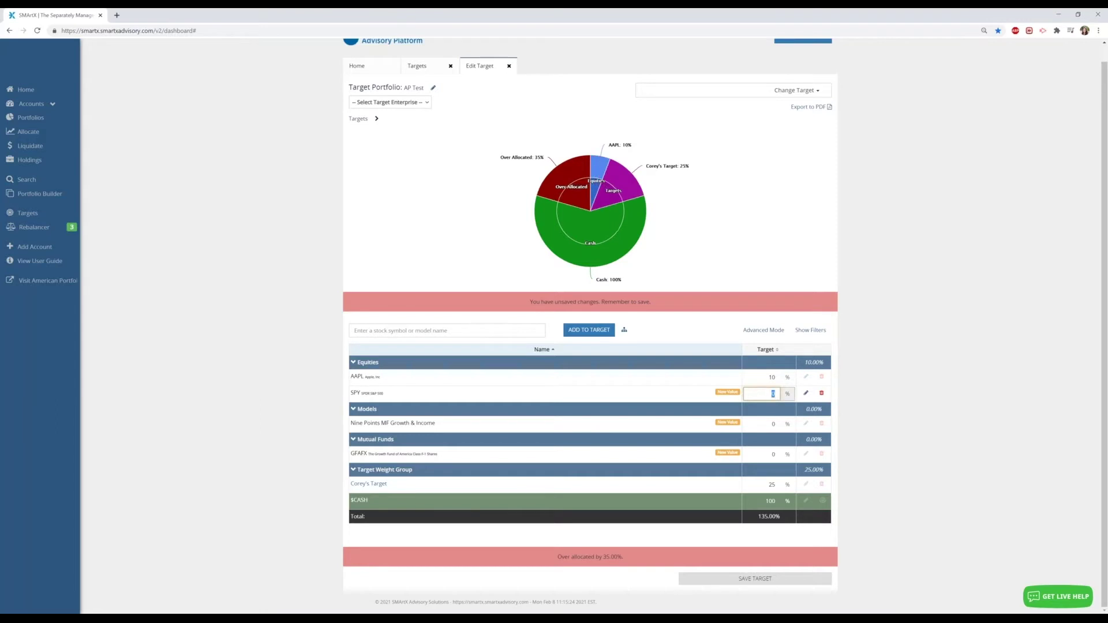
{"action": "type", "text": "15"}
Set the allocation of Nine Points MF Growth & Income to 30 percent and of GFAFX to 15 percent
{"action": "left_click", "coordinate": [780, 424]}
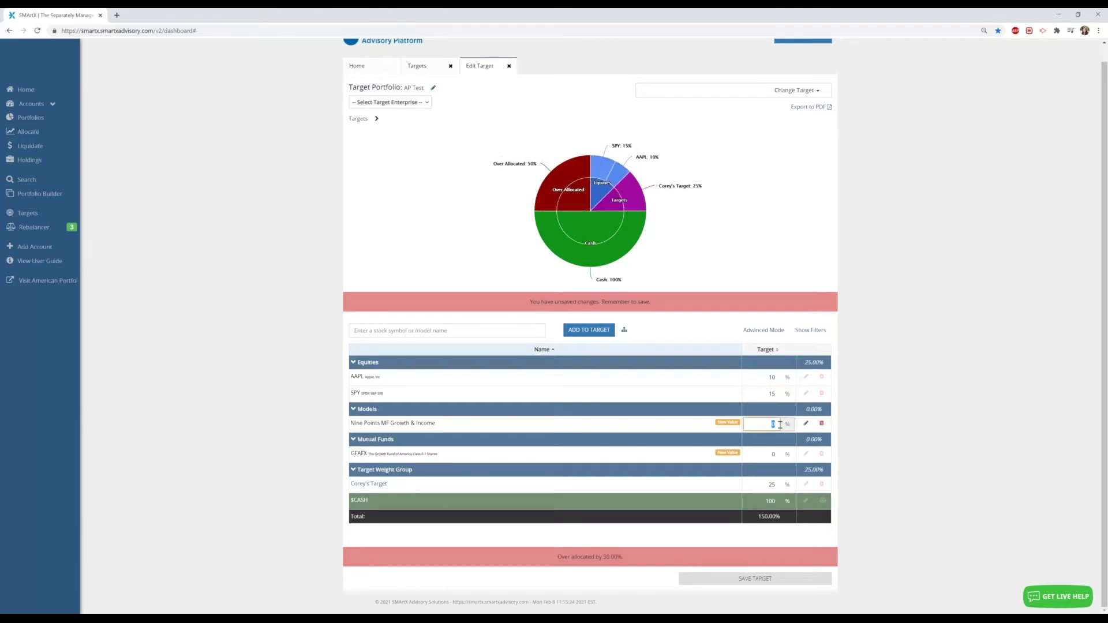
{"action": "type", "text": "20"}
{"action": "key", "text": "BackSpace"}
{"action": "left_click", "coordinate": [772, 455]}
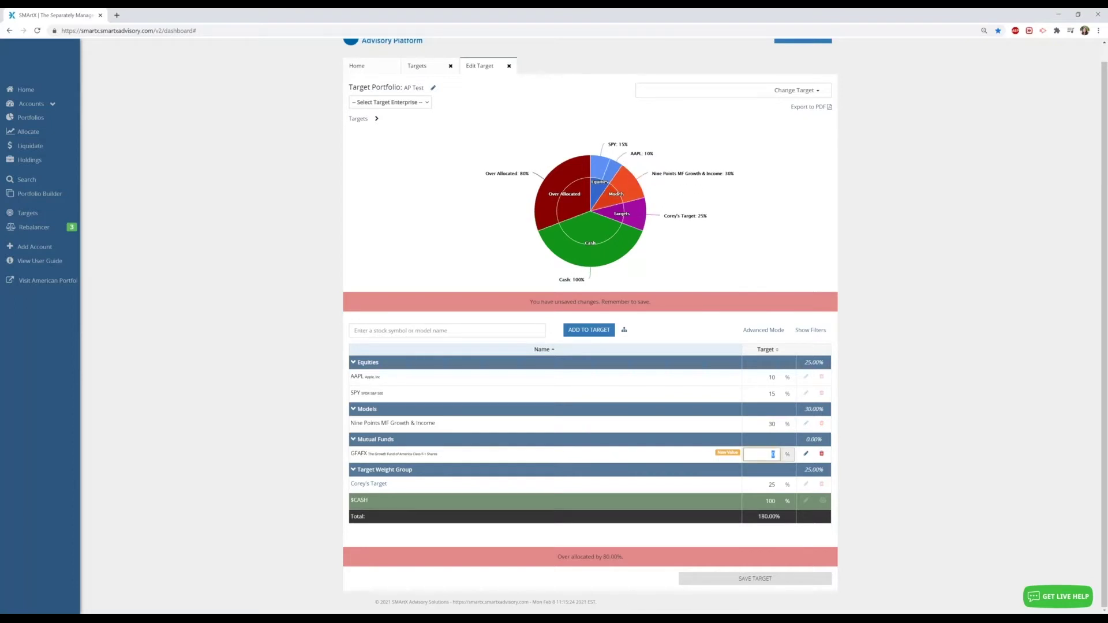
{"action": "type", "text": "15"}
{"action": "key", "text": "Return"}
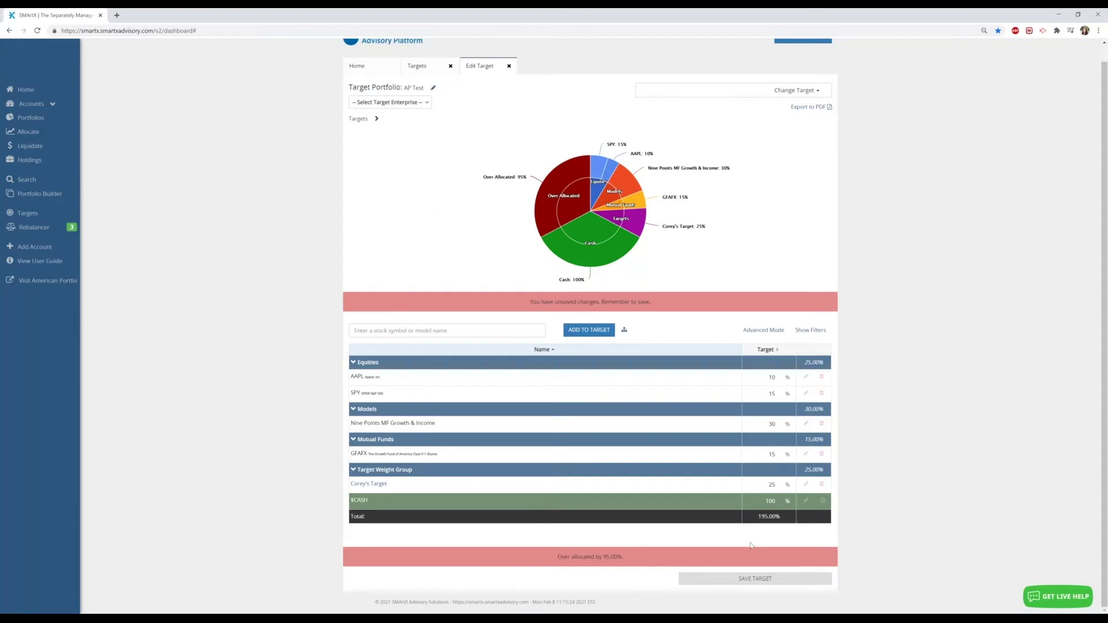
Automatically adjust the $CASH allocation to the remaining 5 percent so the target totals 100 percent
{"action": "left_click", "coordinate": [824, 504]}
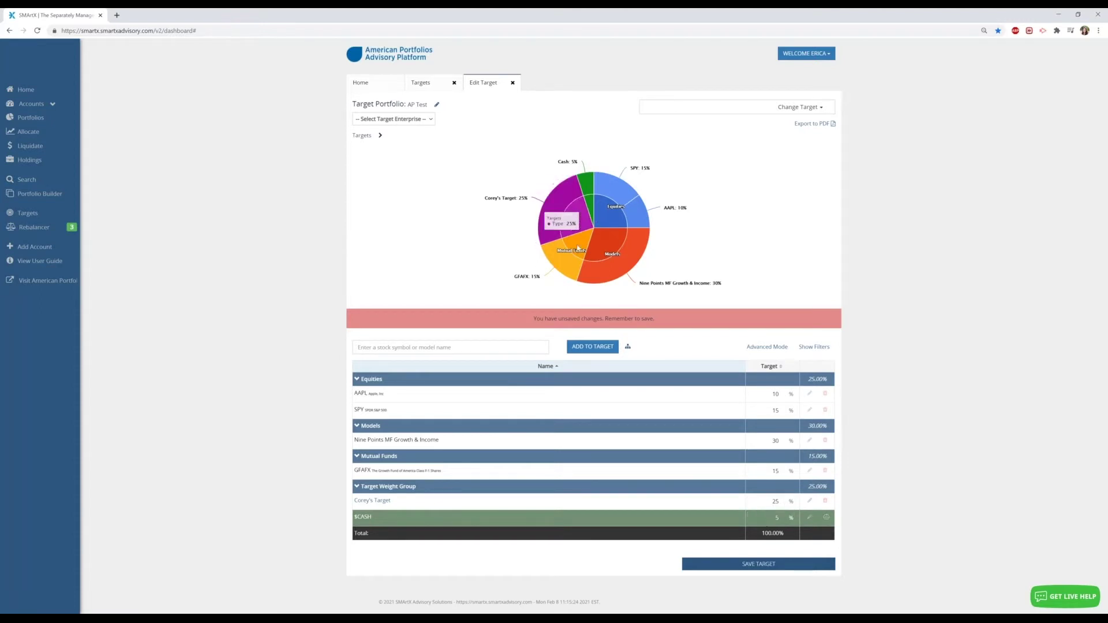
{"action": "mouse_move", "coordinate": [637, 228]}
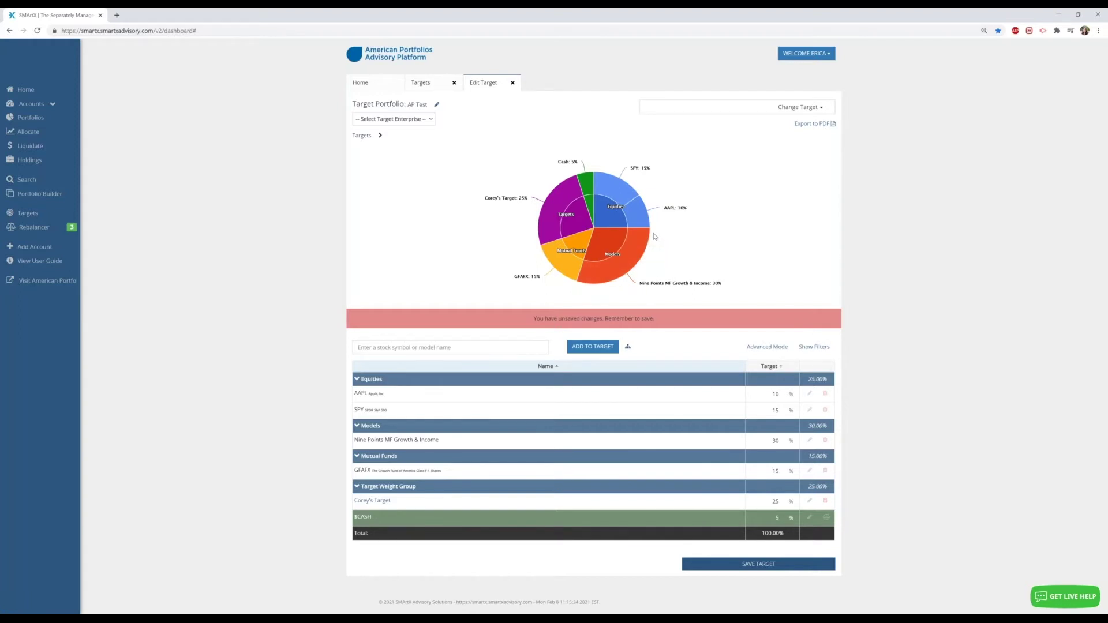
Switch the holdings table to Advanced Mode and set AAPL's lower and upper rebalance thresholds to 10 percent
{"action": "left_click", "coordinate": [757, 348]}
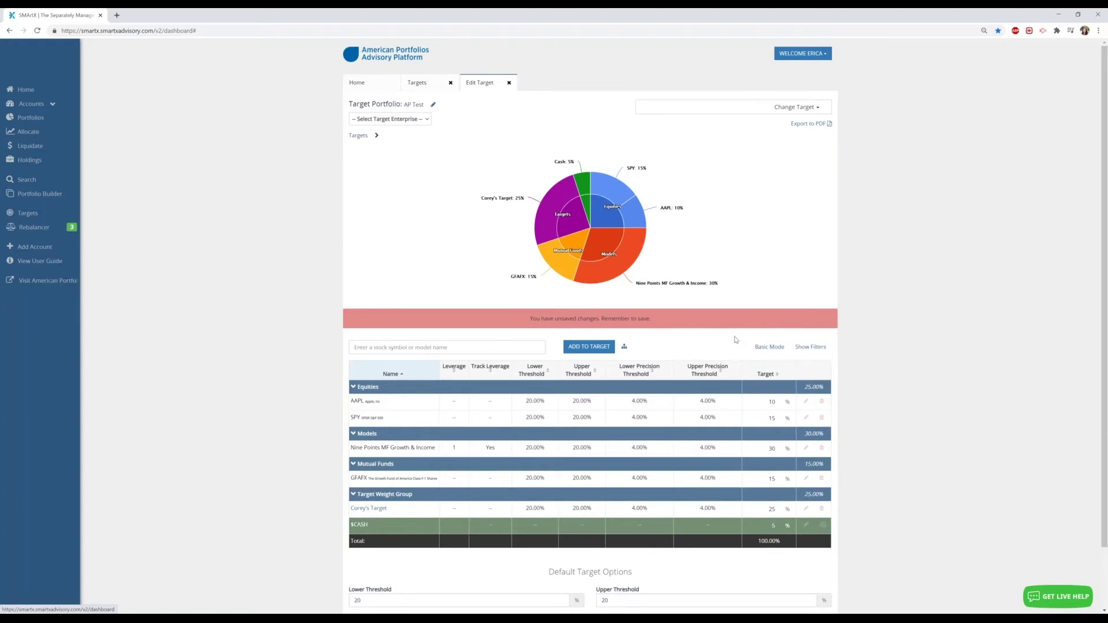
{"action": "scroll", "coordinate": [579, 331], "scroll_direction": "down", "scroll_amount": 1}
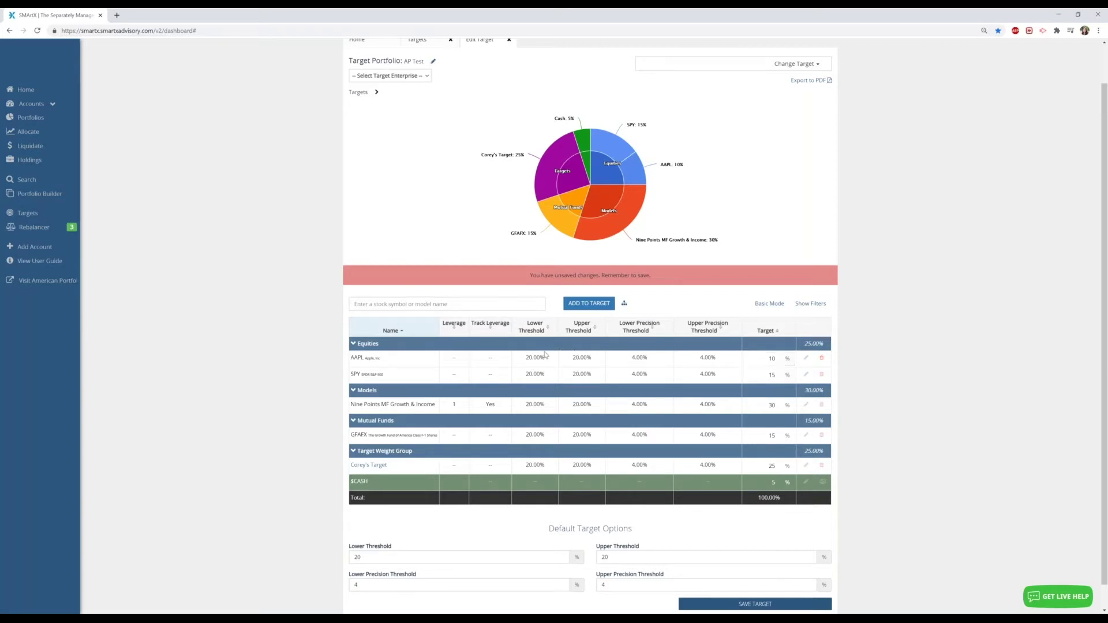
{"action": "left_click", "coordinate": [755, 353]}
{"action": "left_click", "coordinate": [560, 351]}
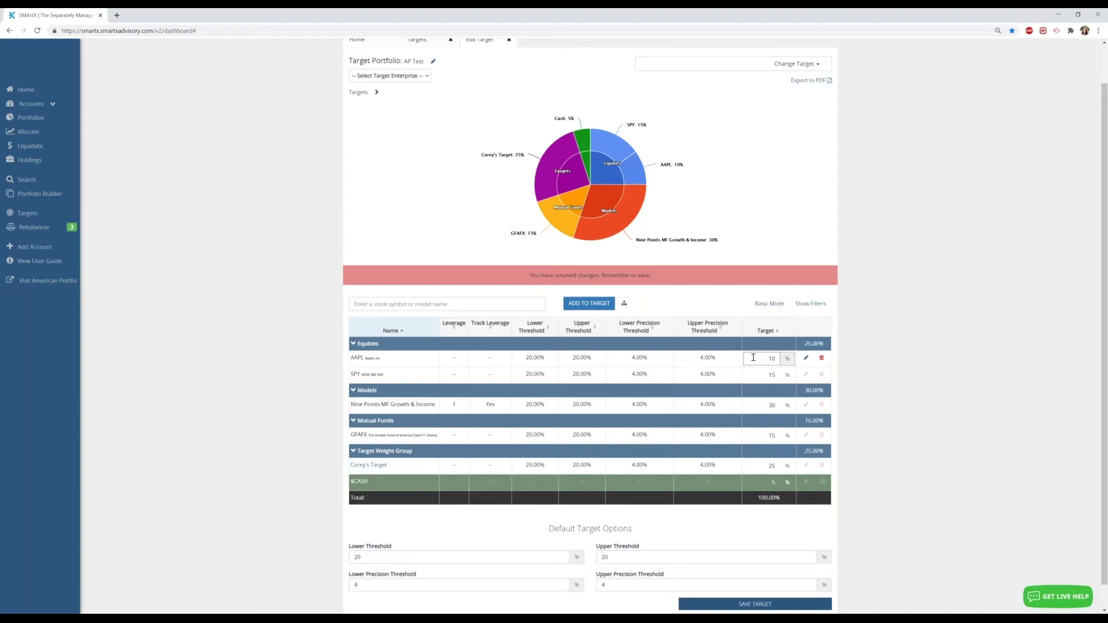
{"action": "left_click", "coordinate": [806, 359]}
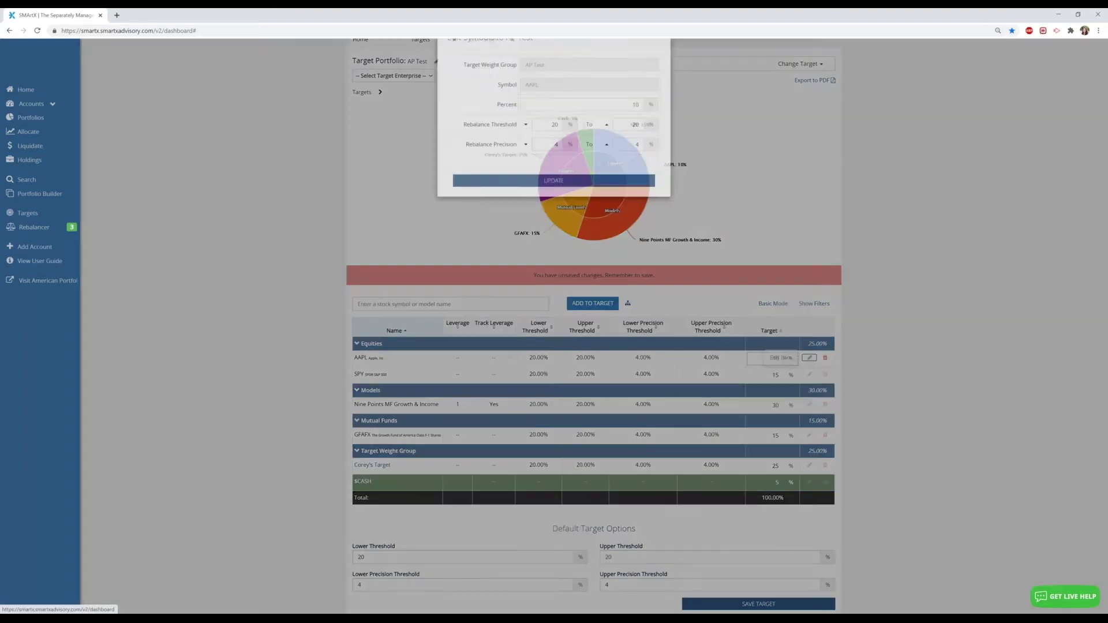
{"action": "left_click", "coordinate": [556, 155]}
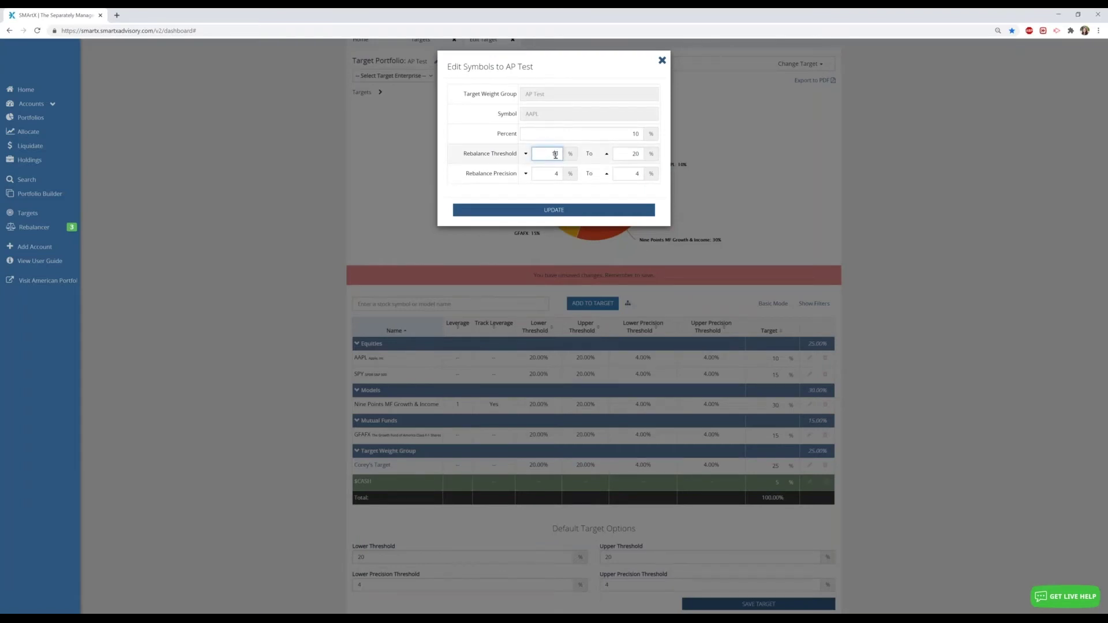
{"action": "left_click", "coordinate": [634, 153]}
{"action": "left_click", "coordinate": [662, 168]}
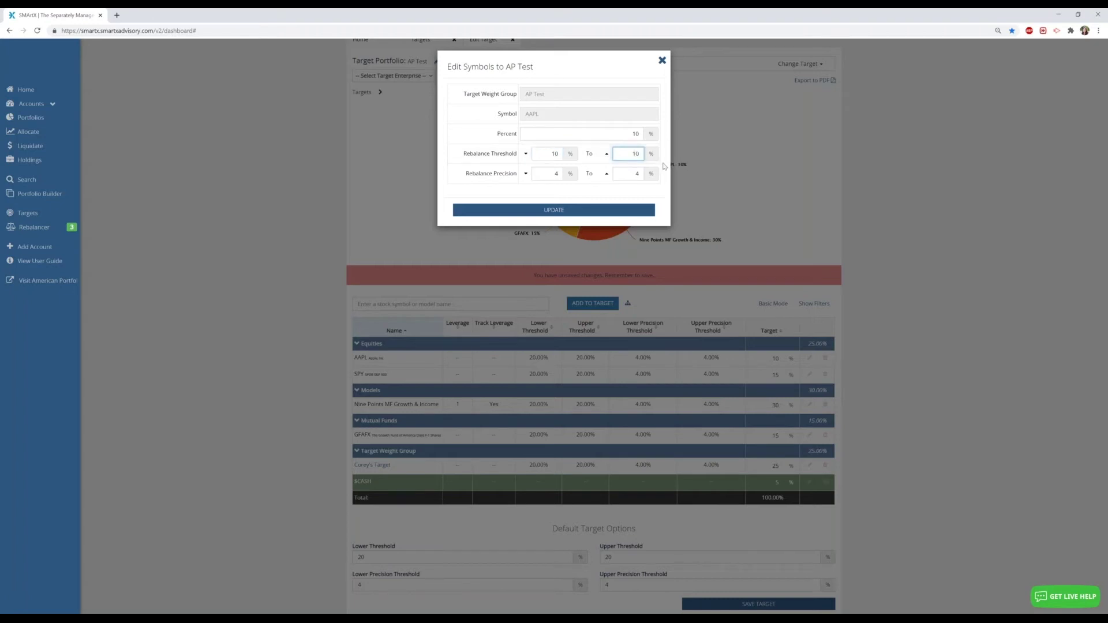
{"action": "left_click", "coordinate": [598, 213]}
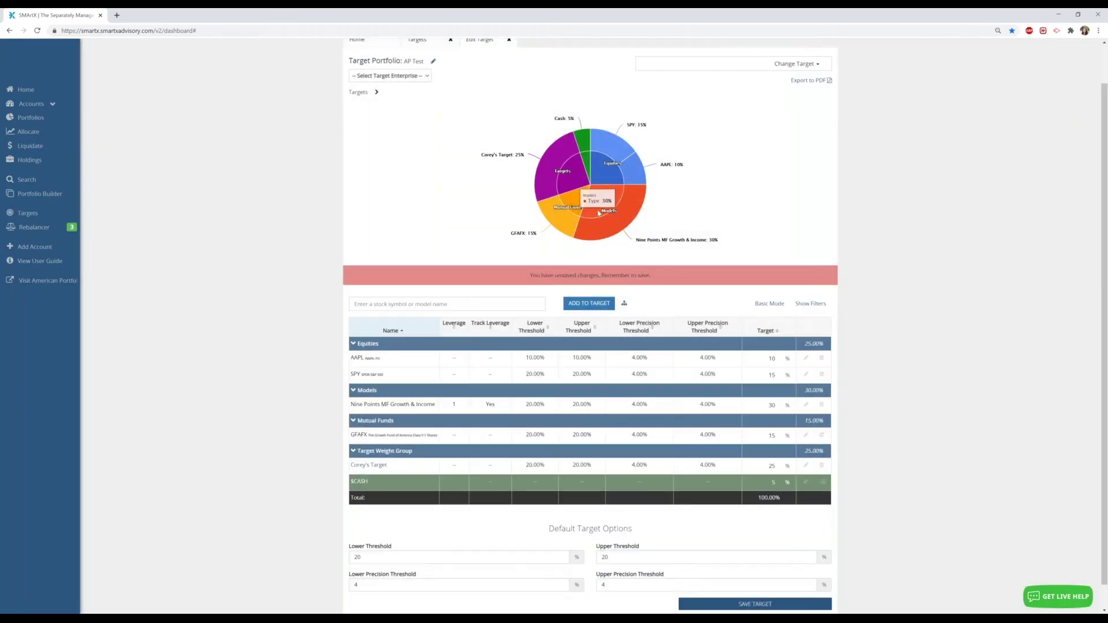
Save the AP Test target with the default target options left as they are
{"action": "scroll", "coordinate": [659, 342], "scroll_direction": "down", "scroll_amount": 1}
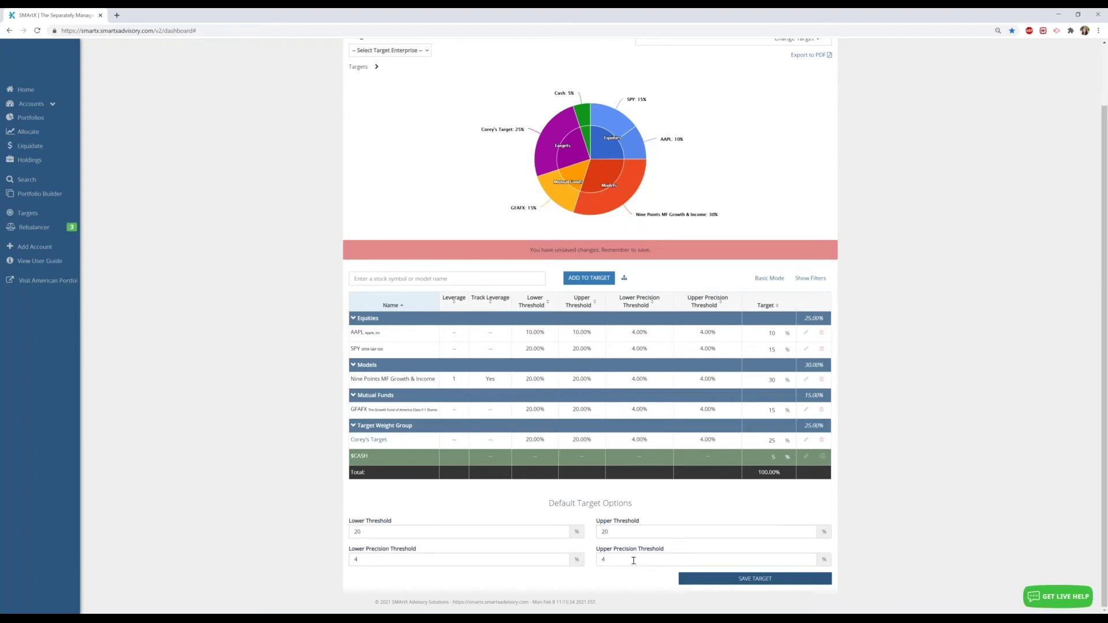
{"action": "left_click", "coordinate": [715, 580]}
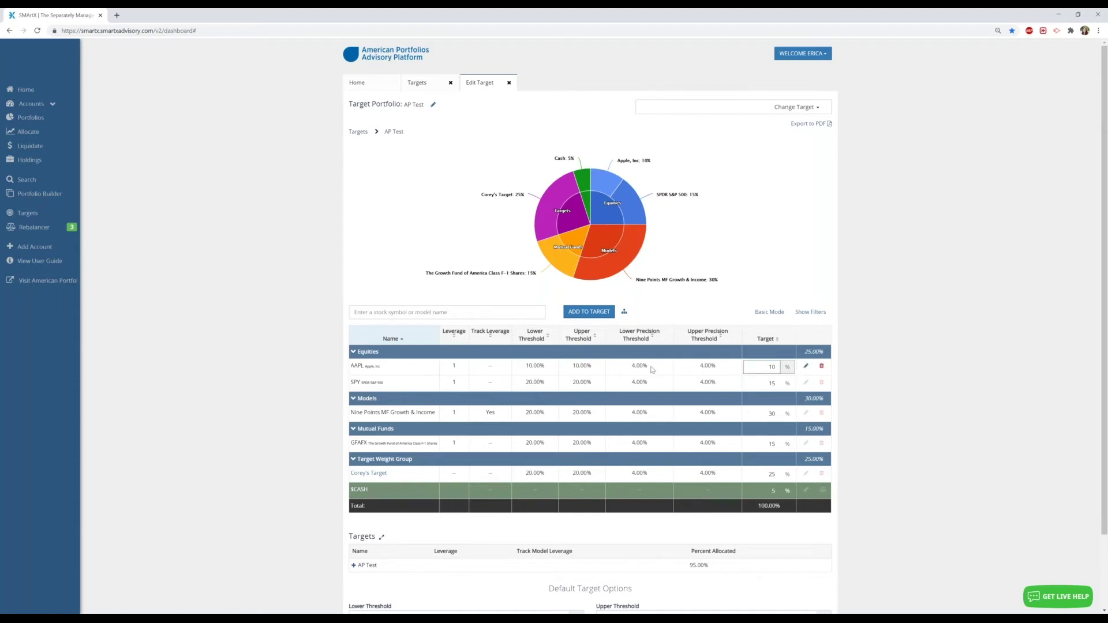
Set SPY's target allocation to 0 percent, leaving the other holdings' allocations as they are
{"action": "left_click", "coordinate": [821, 383]}
{"action": "left_click", "coordinate": [768, 415]}
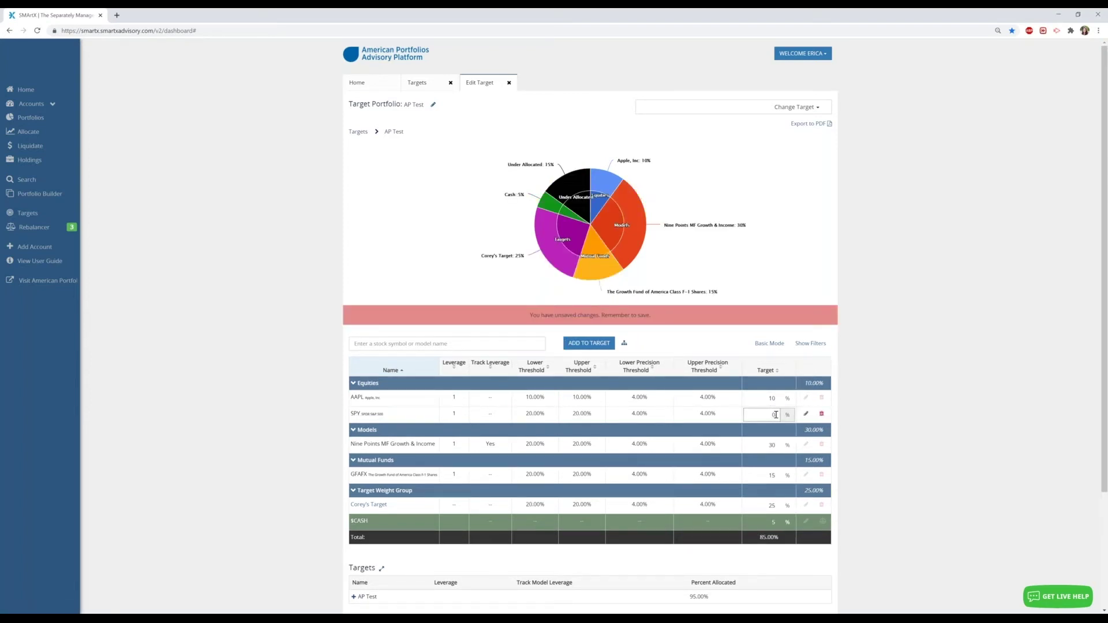
{"action": "scroll", "coordinate": [776, 414], "scroll_direction": "down", "scroll_amount": 1}
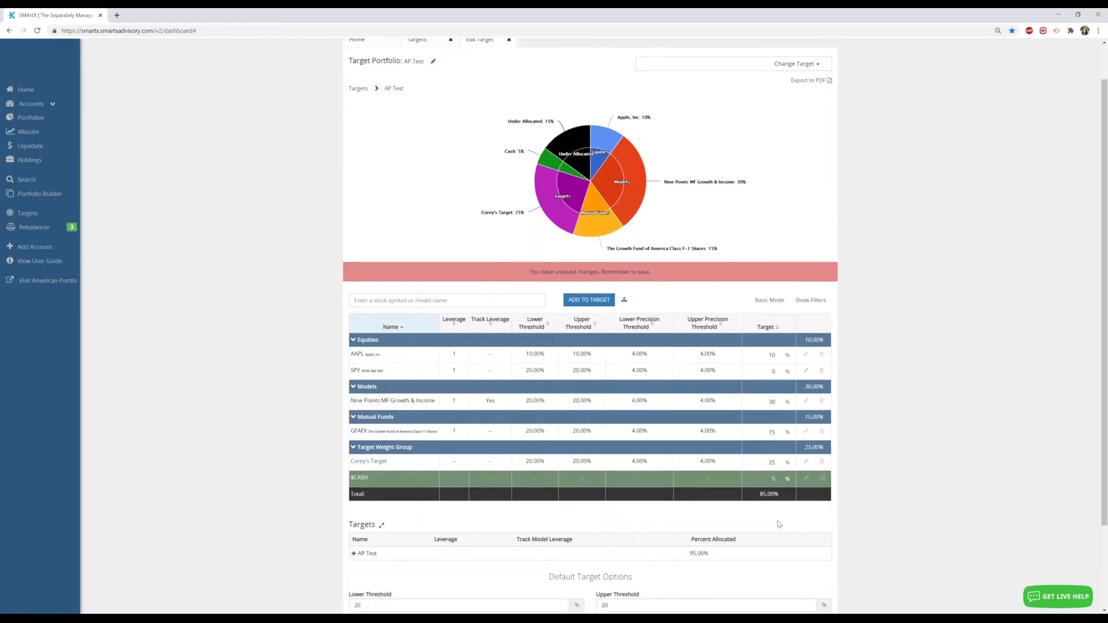
{"action": "left_click", "coordinate": [774, 479]}
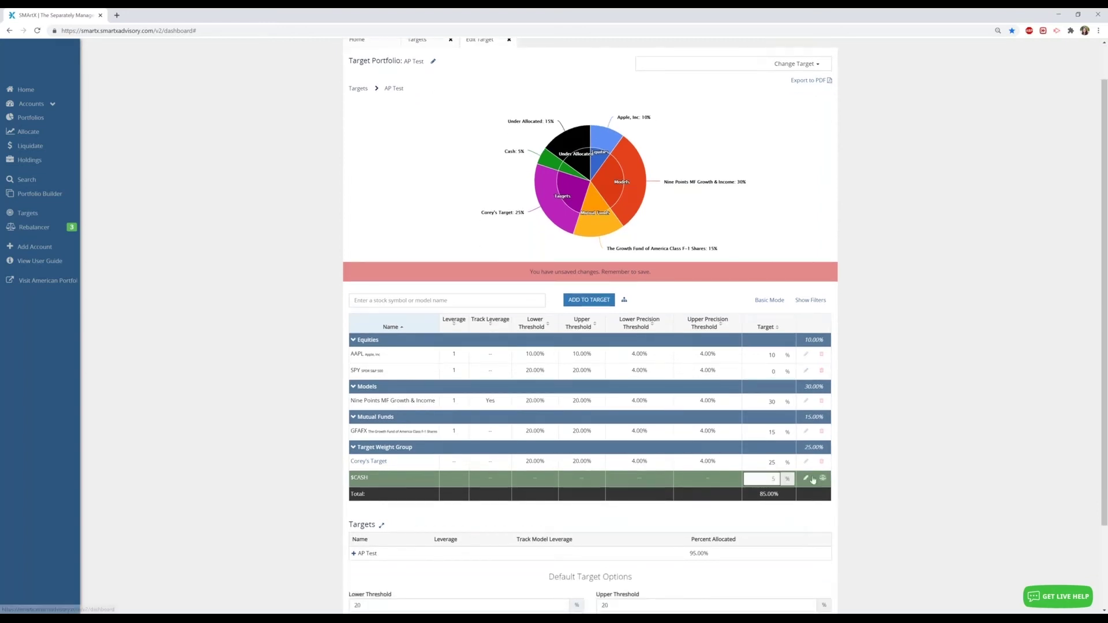
{"action": "left_click", "coordinate": [415, 374]}
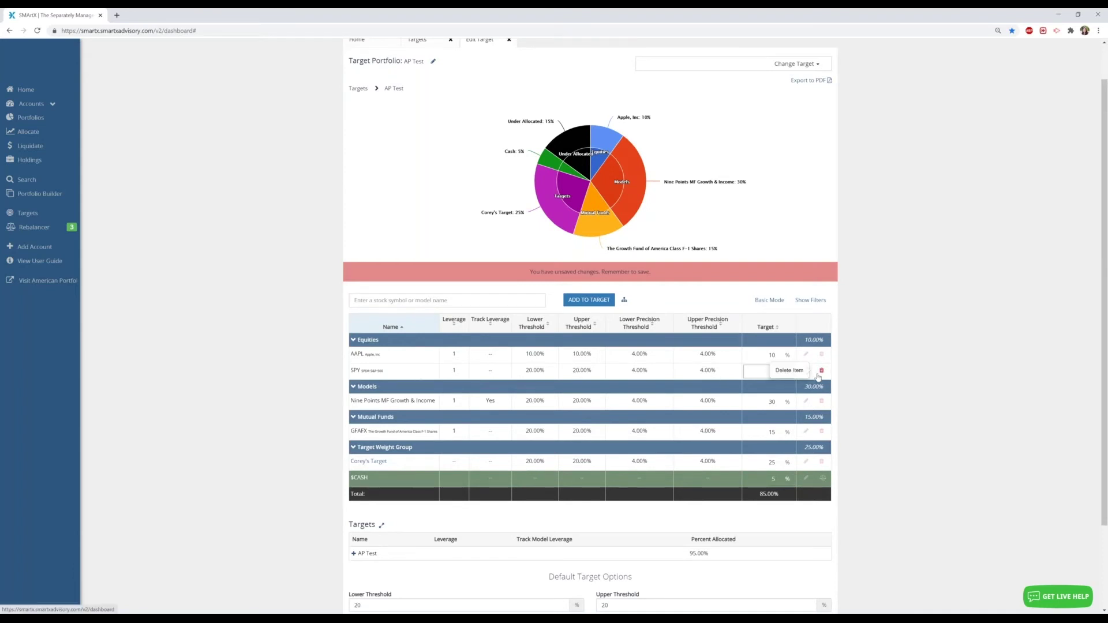
{"action": "left_click", "coordinate": [774, 355]}
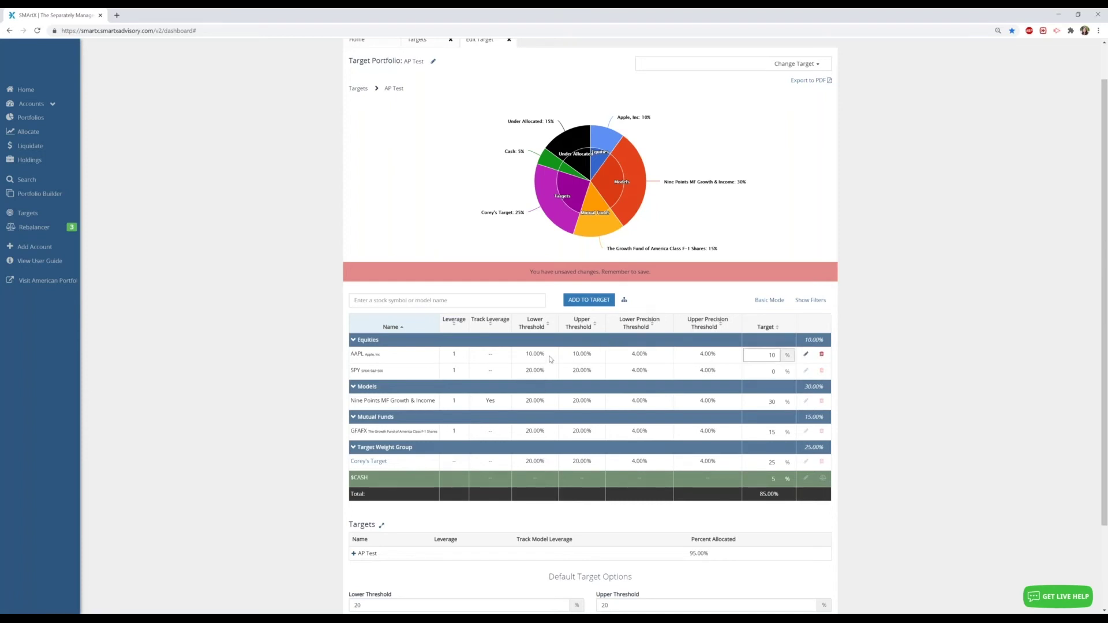
{"action": "left_click", "coordinate": [551, 372]}
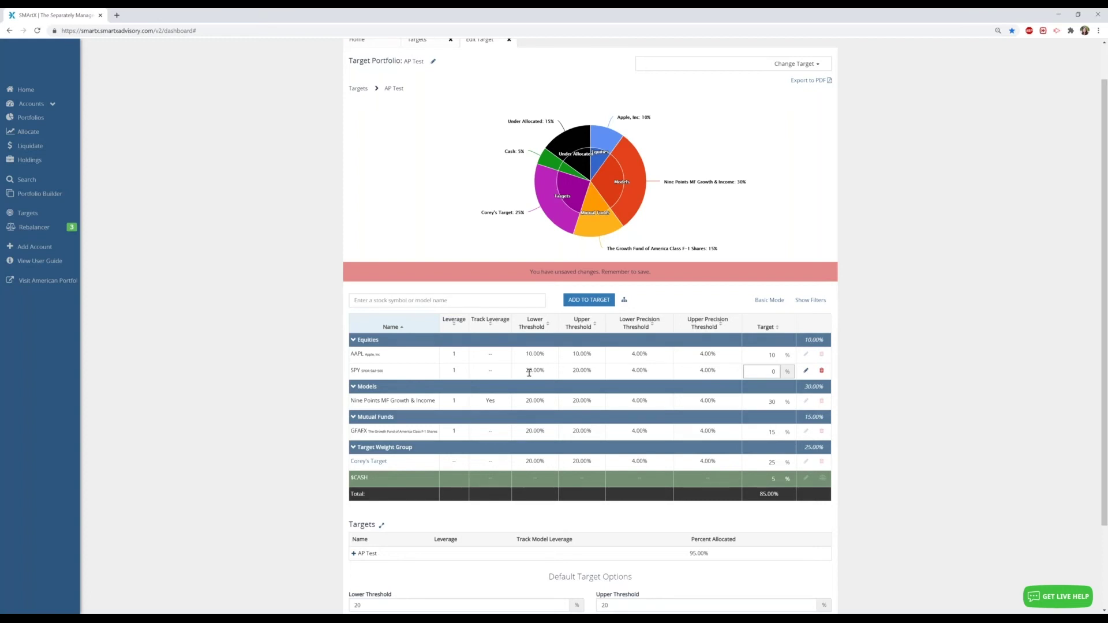
Restore SPY's target allocation to 15 percent
{"action": "left_click", "coordinate": [540, 320]}
{"action": "double_click", "coordinate": [781, 371]}
{"action": "type", "text": "15"}
{"action": "left_click", "coordinate": [844, 372]}
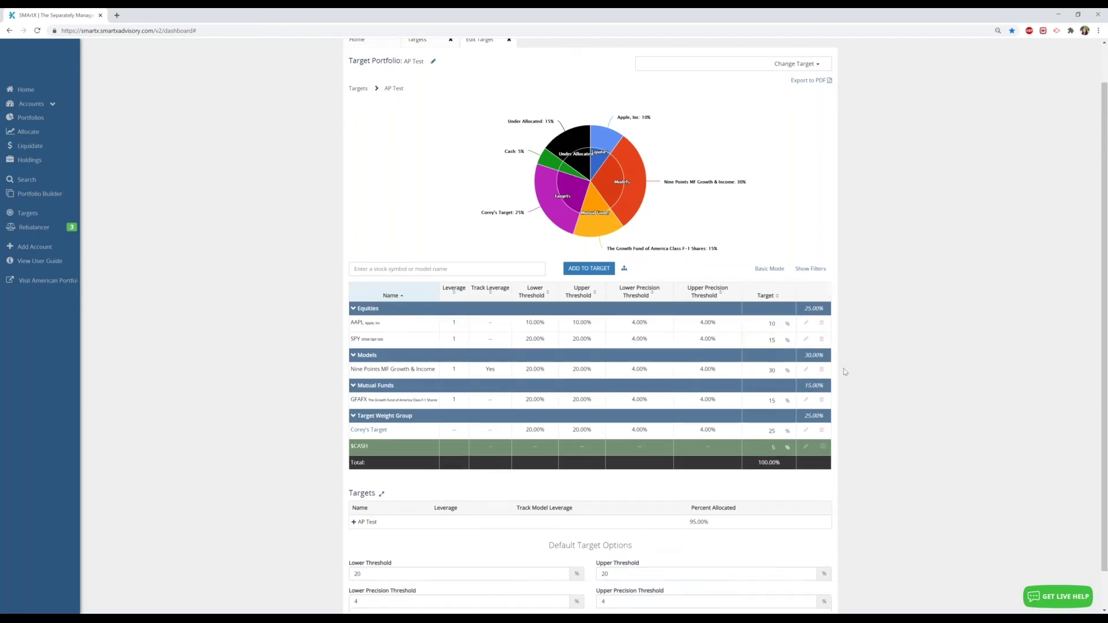
Open the accounts summary and open the active account that has no target assigned
{"action": "scroll", "coordinate": [844, 372], "scroll_direction": "down", "scroll_amount": 2}
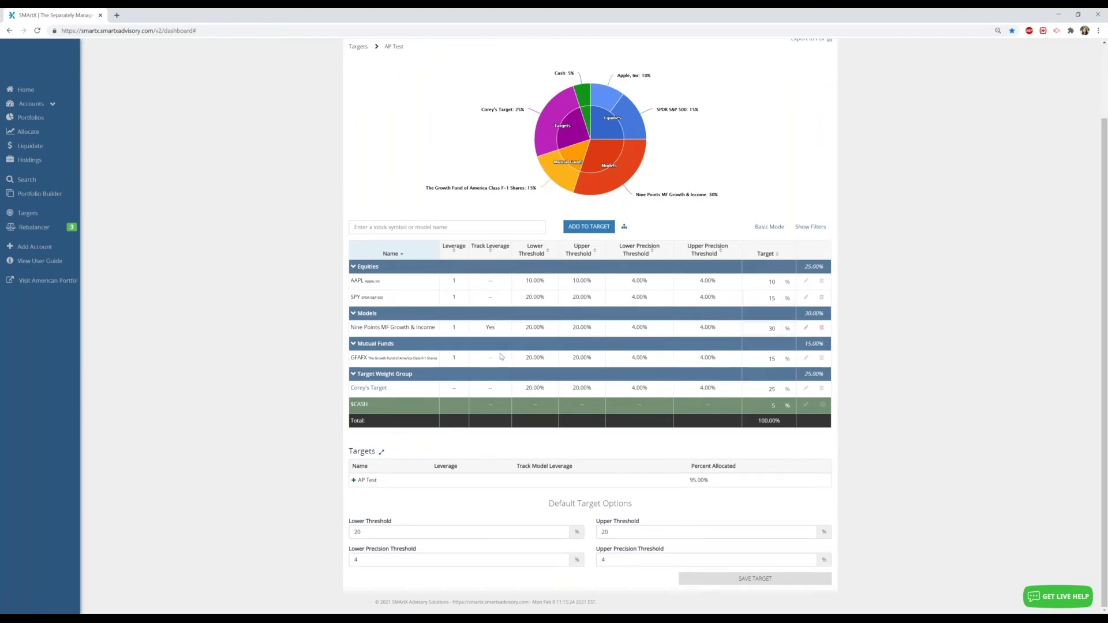
{"action": "scroll", "coordinate": [204, 303], "scroll_direction": "up", "scroll_amount": 2}
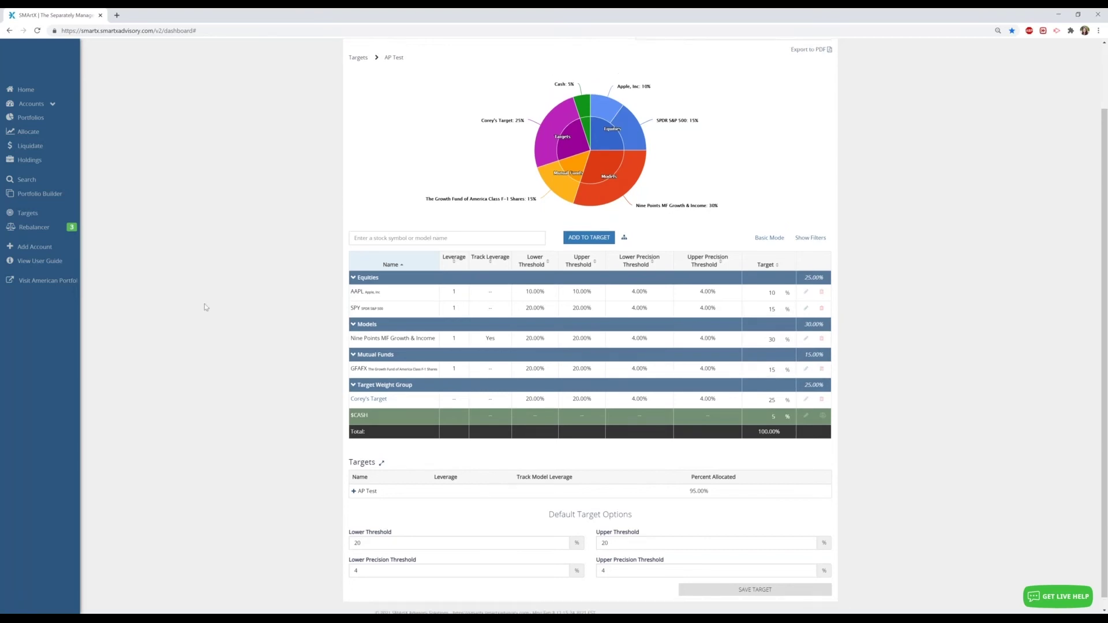
{"action": "left_click", "coordinate": [40, 104]}
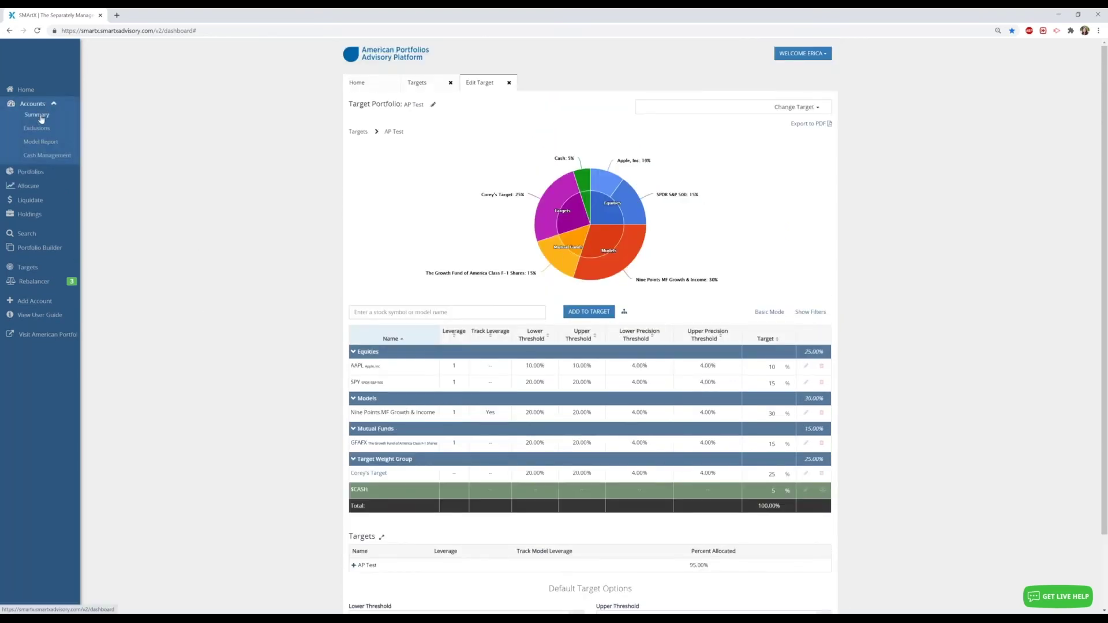
{"action": "left_click", "coordinate": [40, 117]}
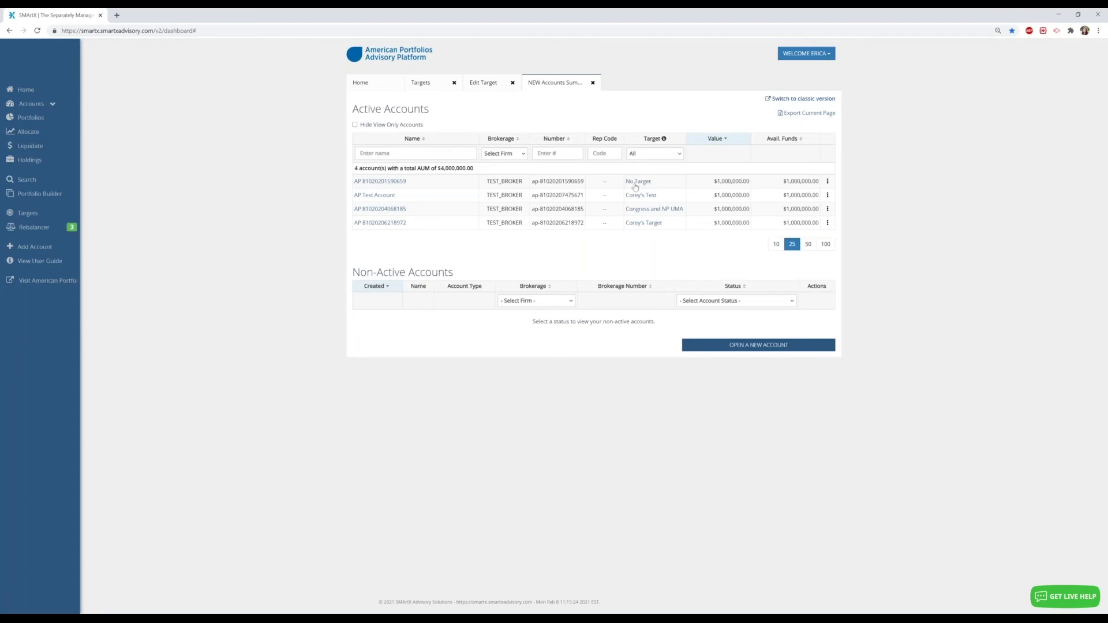
{"action": "left_click", "coordinate": [390, 186]}
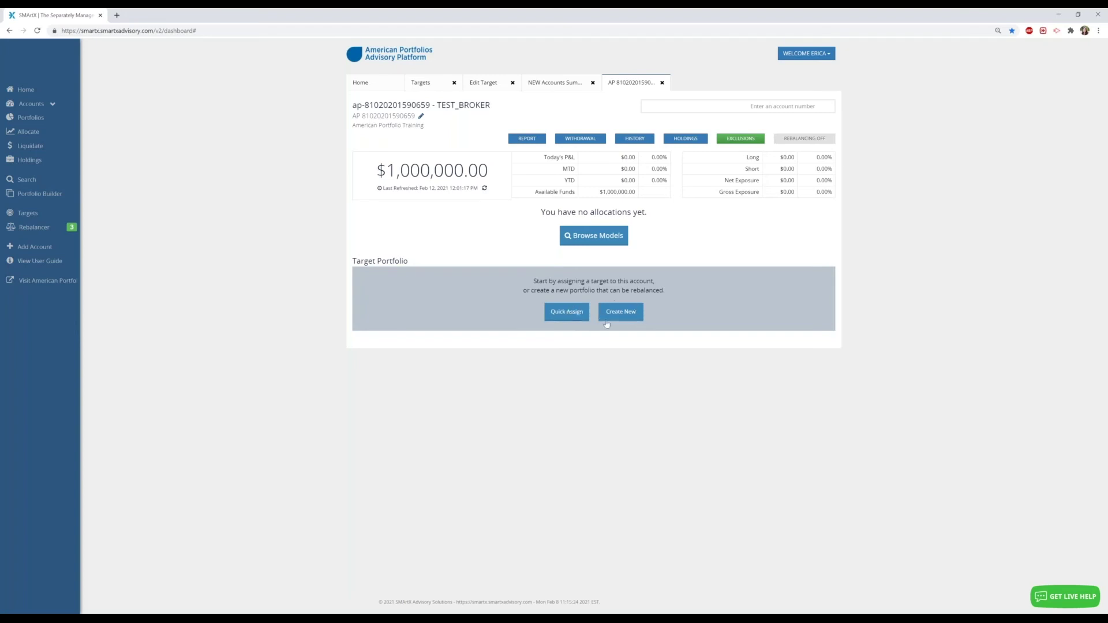
Quick-assign the AP Test target to the account with the extra cash left blank, and confirm the assignment
{"action": "left_click", "coordinate": [564, 312]}
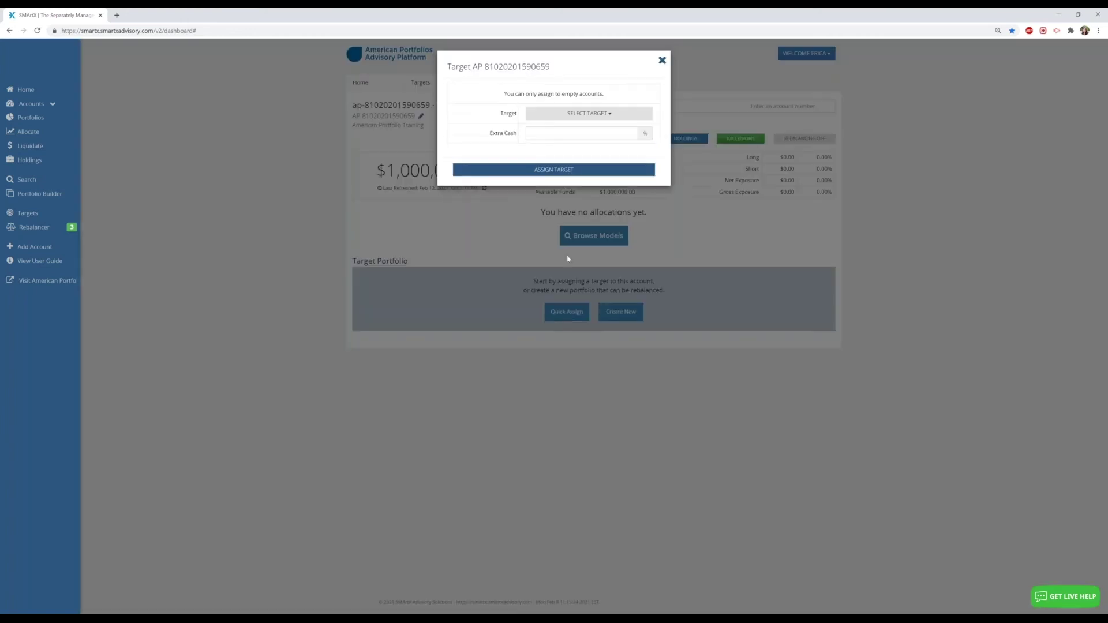
{"action": "left_click", "coordinate": [568, 115]}
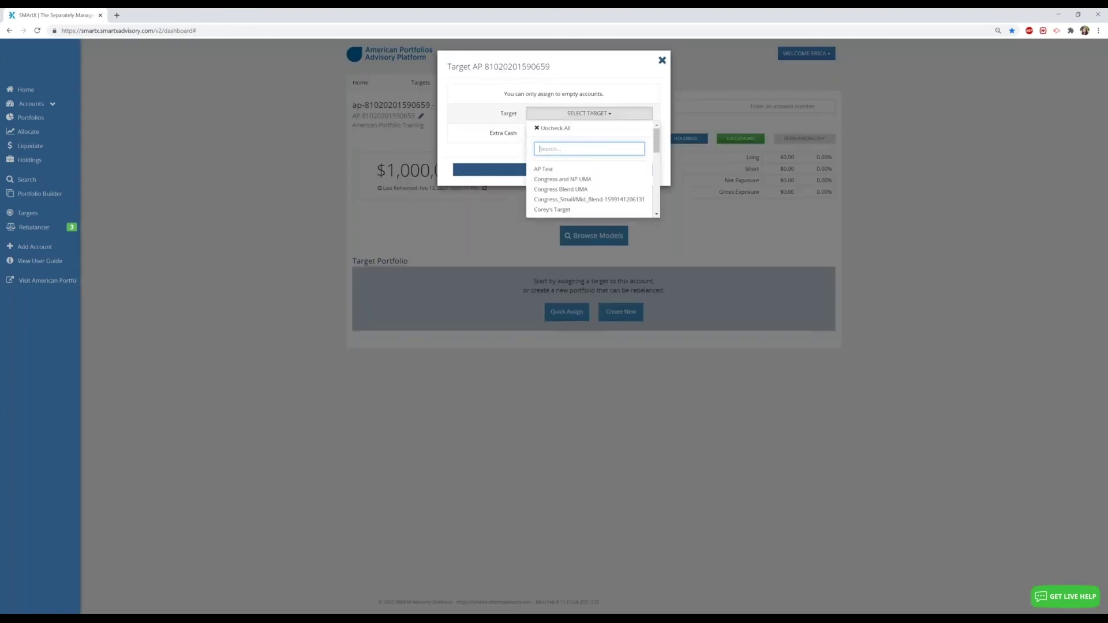
{"action": "left_click", "coordinate": [556, 171]}
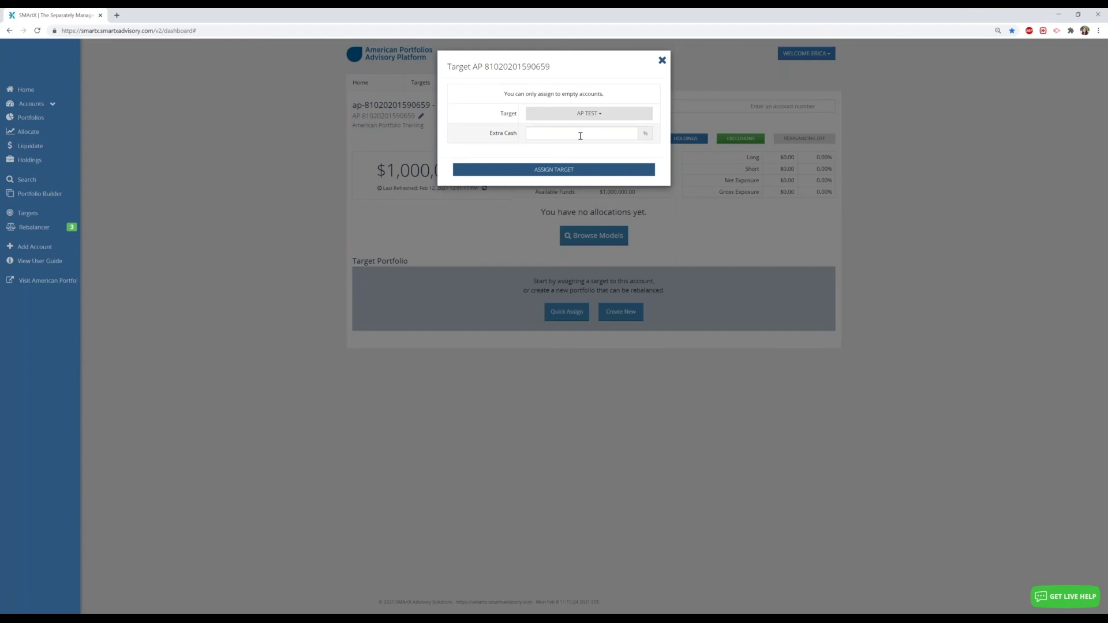
{"action": "left_click", "coordinate": [573, 171]}
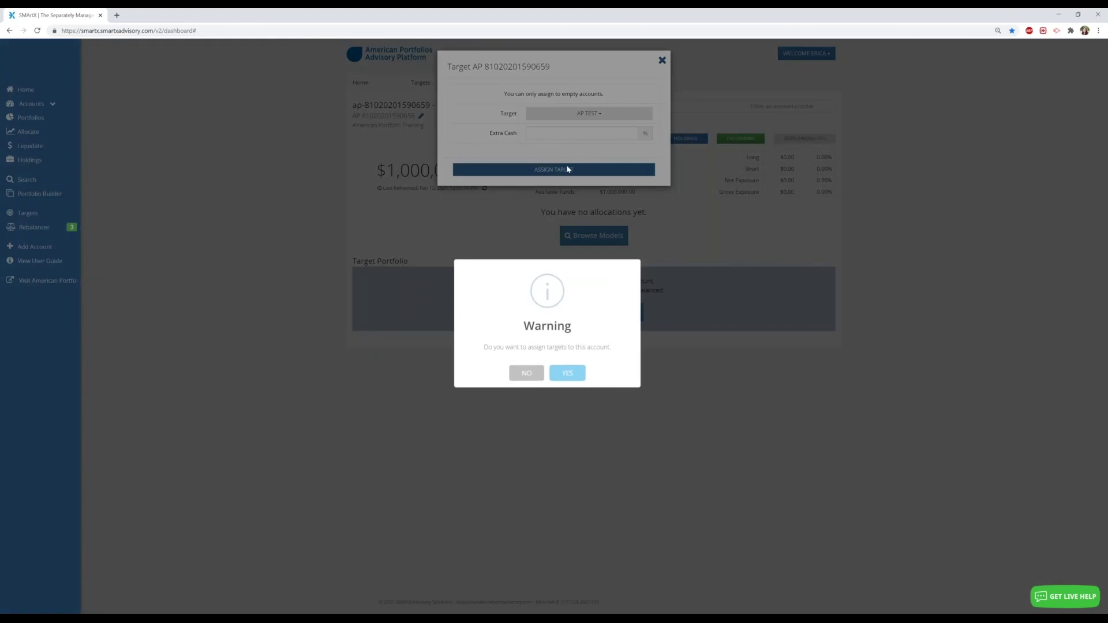
{"action": "left_click", "coordinate": [569, 374]}
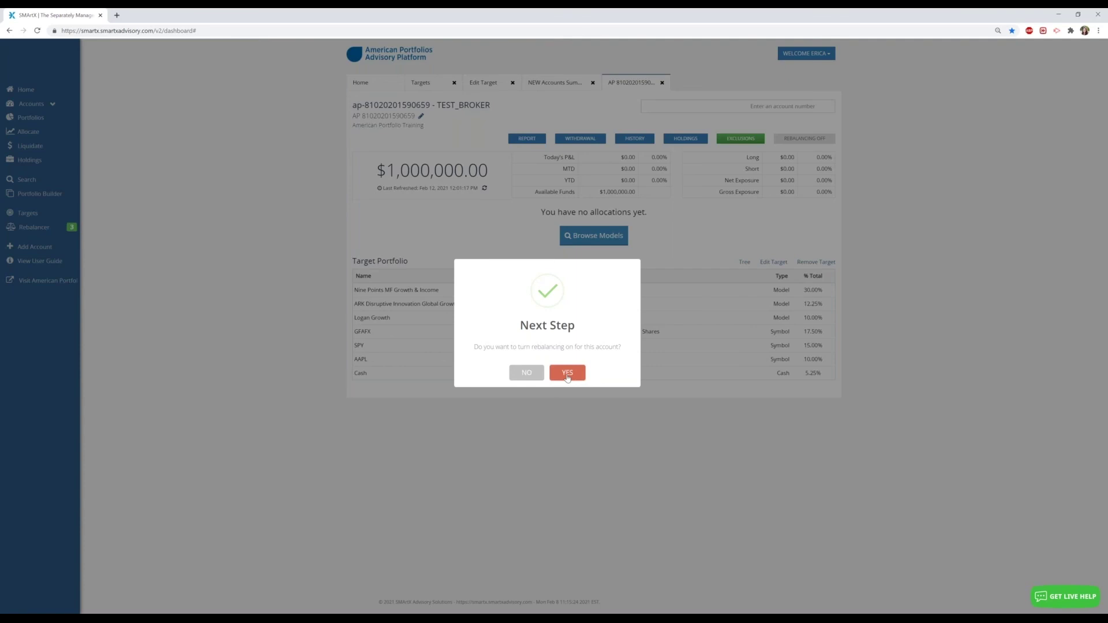
Turn on rebalancing for the account and decline rebalancing it immediately
{"action": "left_click", "coordinate": [568, 372]}
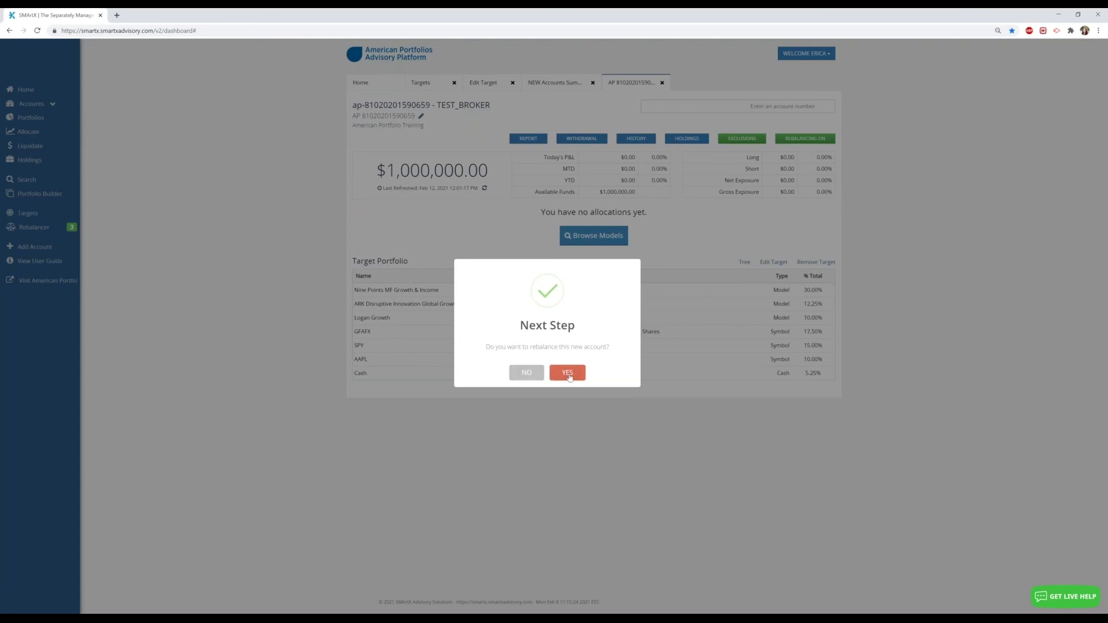
{"action": "left_click", "coordinate": [536, 378]}
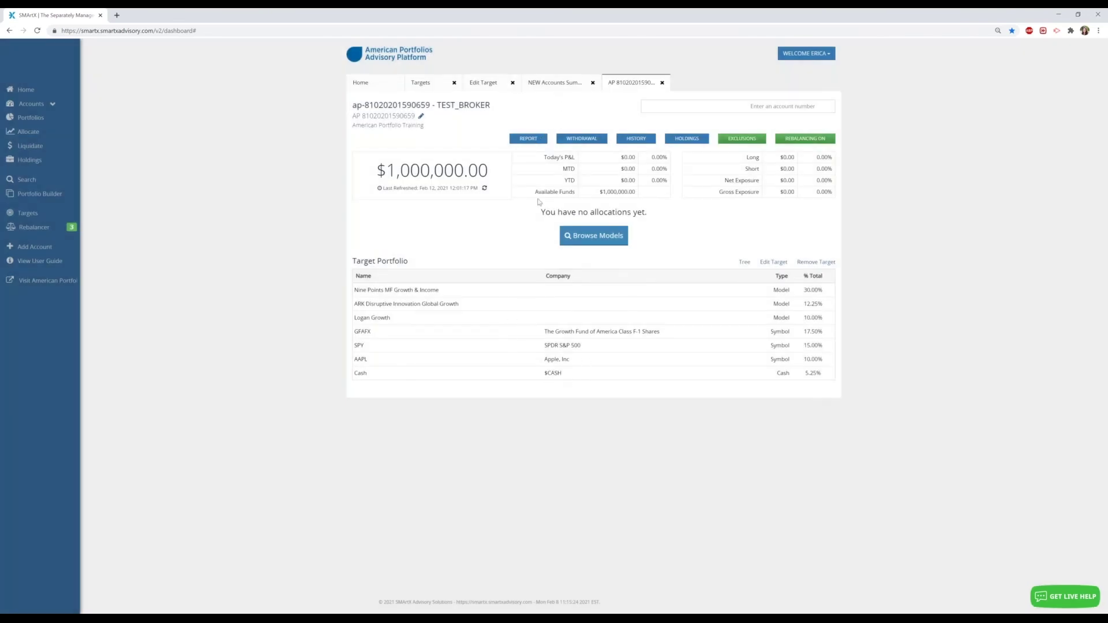
Close the outdated accounts summary and reopen the active accounts list from the home page
{"action": "left_click", "coordinate": [542, 86]}
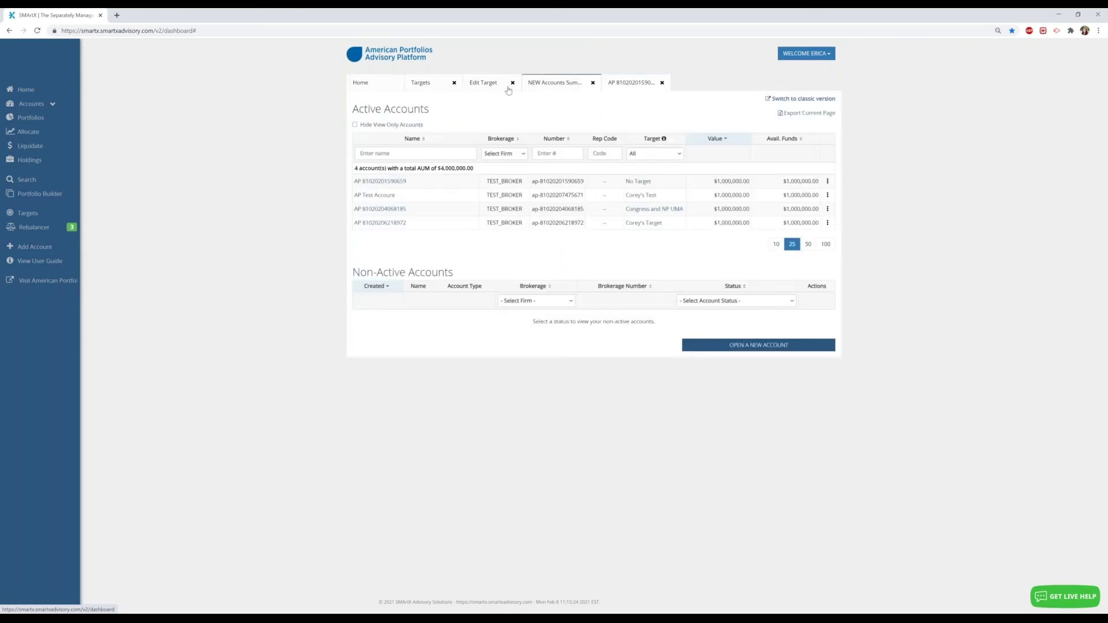
{"action": "left_click", "coordinate": [592, 83]}
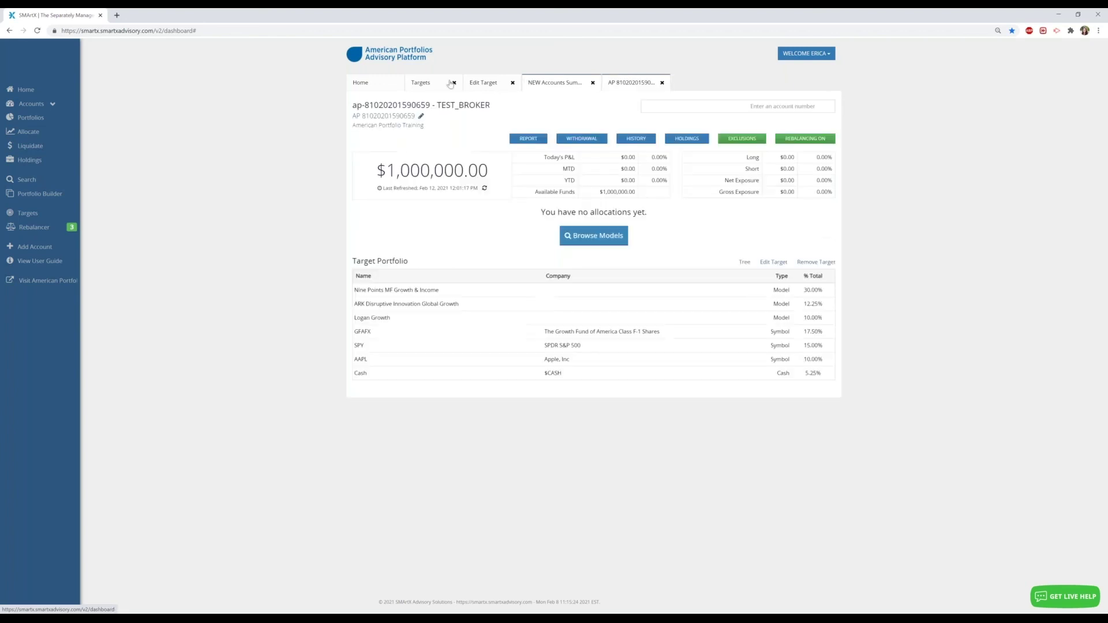
{"action": "left_click", "coordinate": [389, 86]}
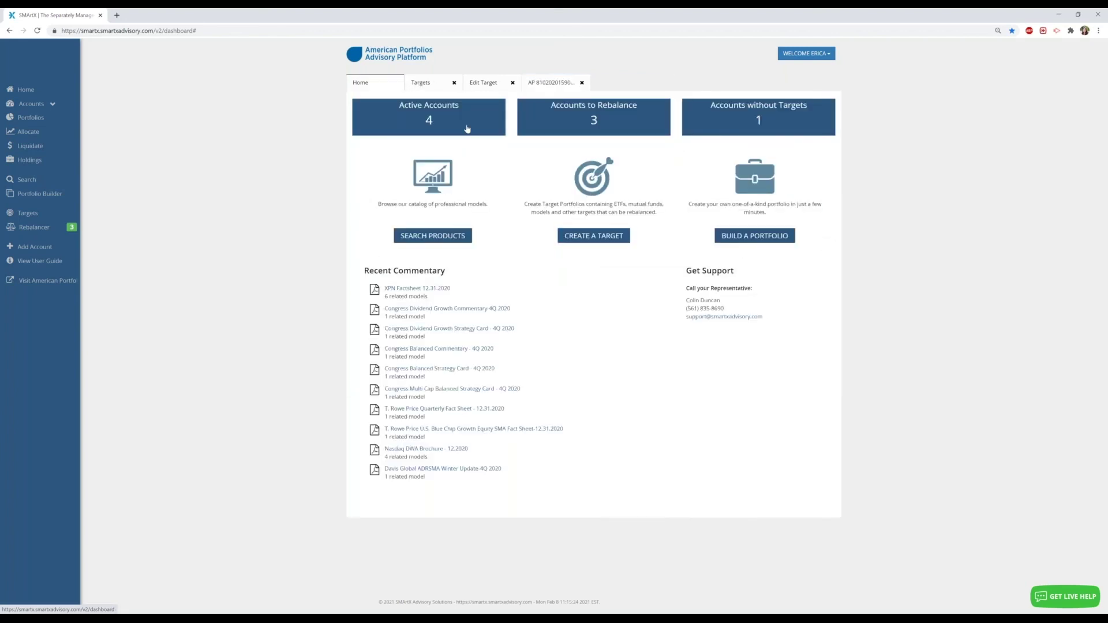
{"action": "left_click", "coordinate": [468, 128]}
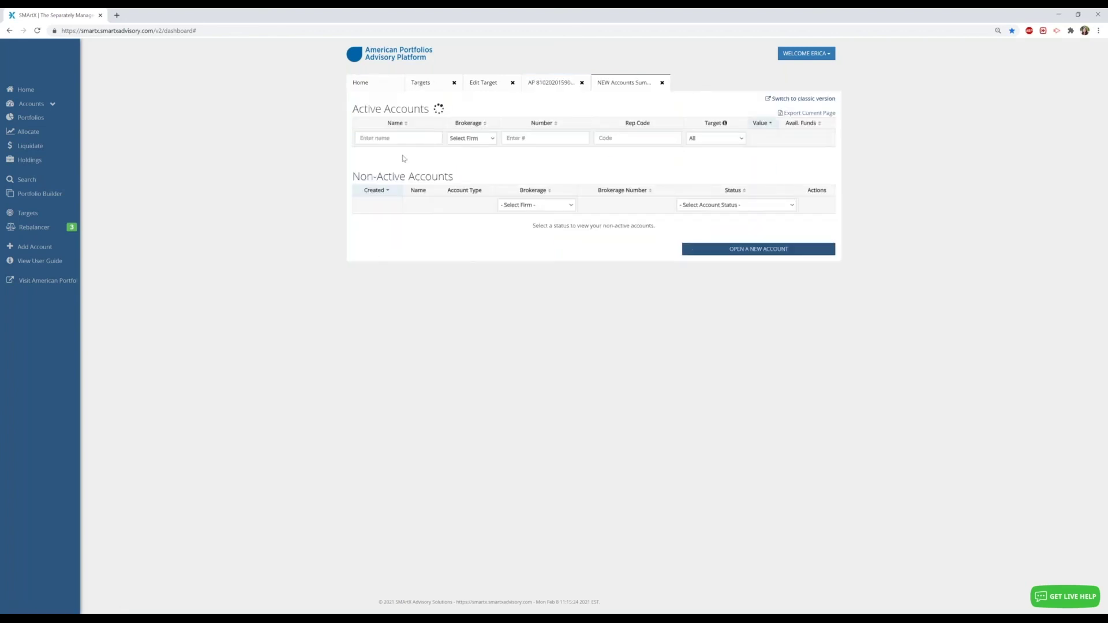